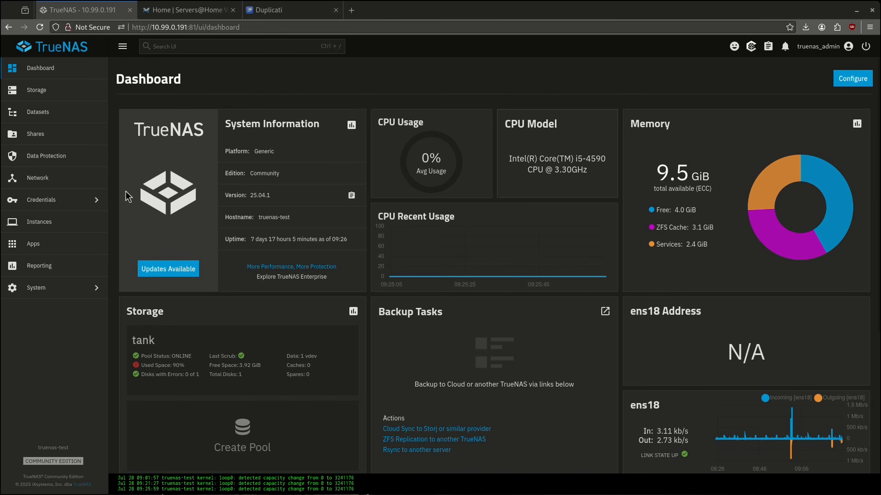
Create a dataset named 'duplicati' under tank/configs using the Apps dataset preset.
click(50, 112)
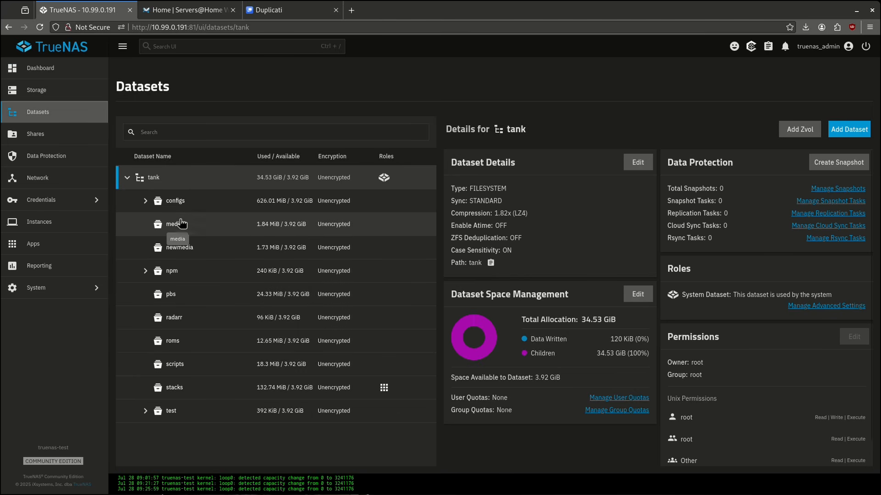
click(145, 200)
click(176, 202)
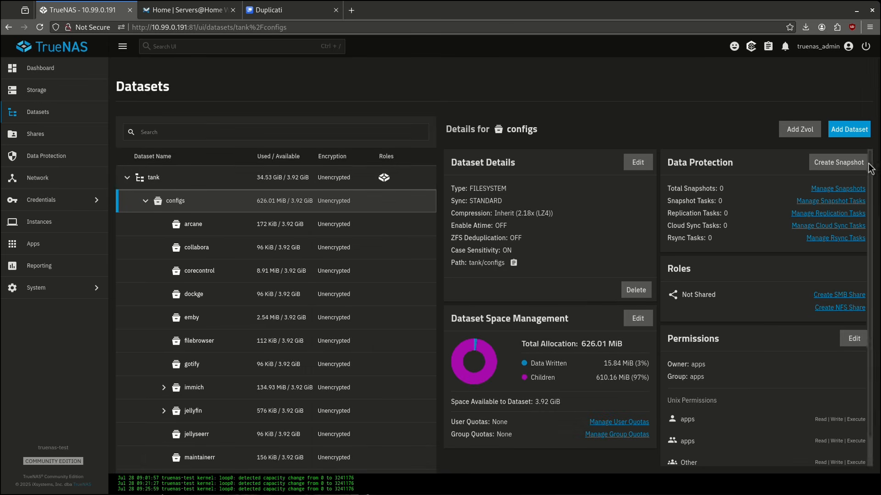
click(849, 129)
click(560, 209)
text(duplicati)
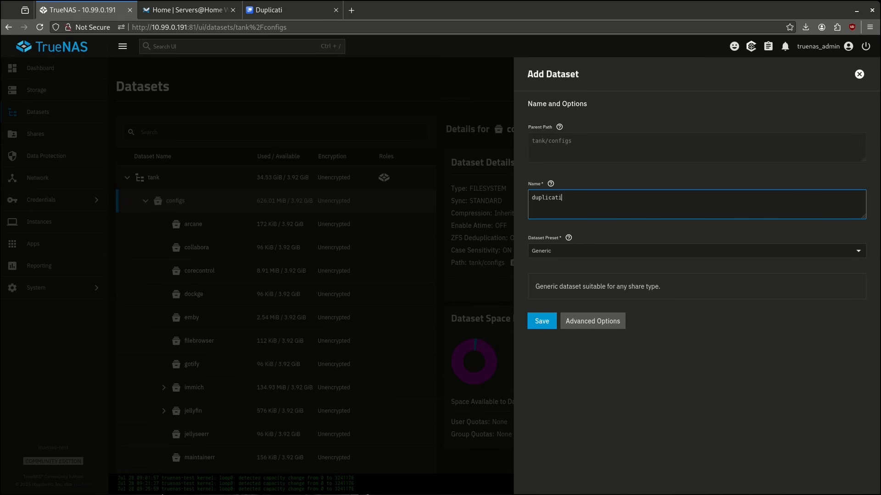
click(557, 251)
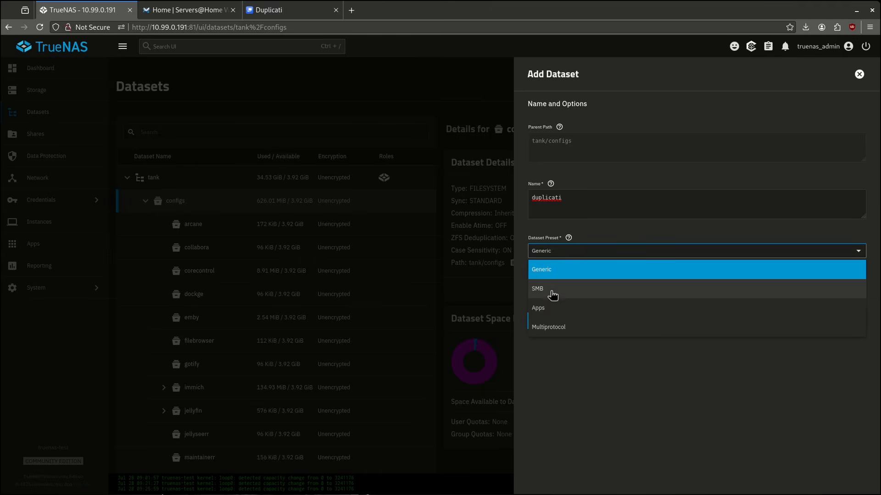
click(555, 308)
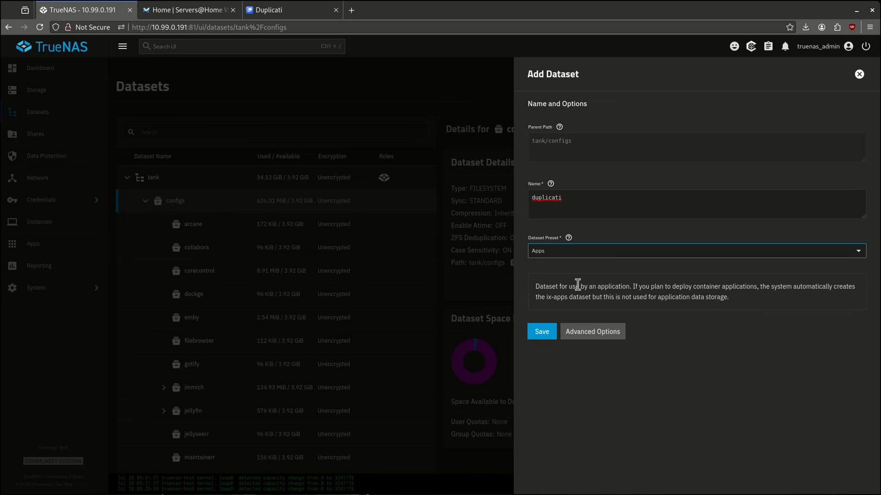
click(550, 330)
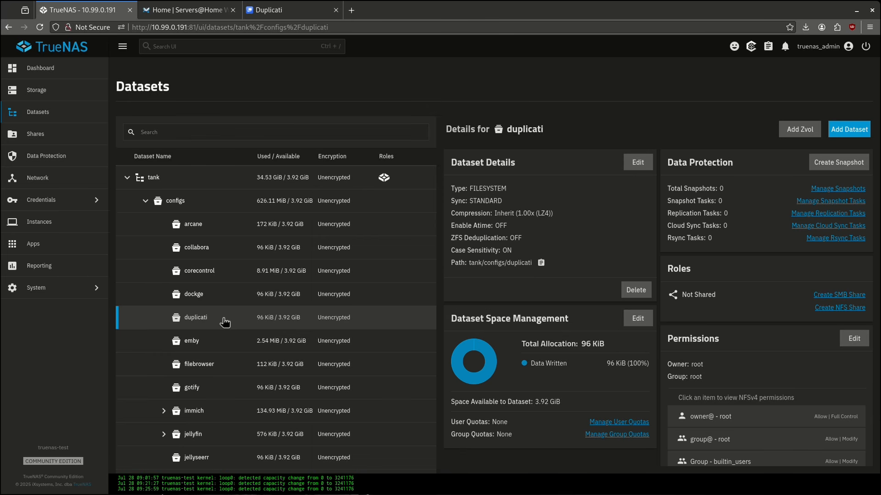
scroll(225, 323, down, 10)
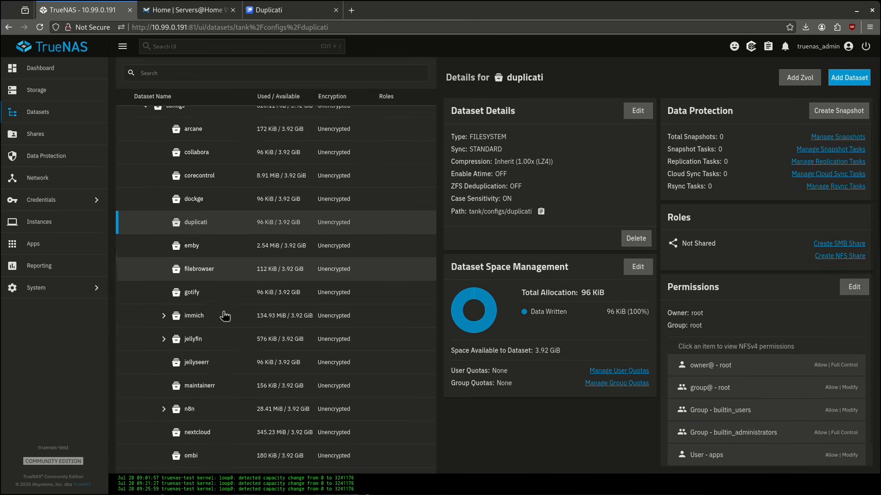
scroll(216, 413, down, 3)
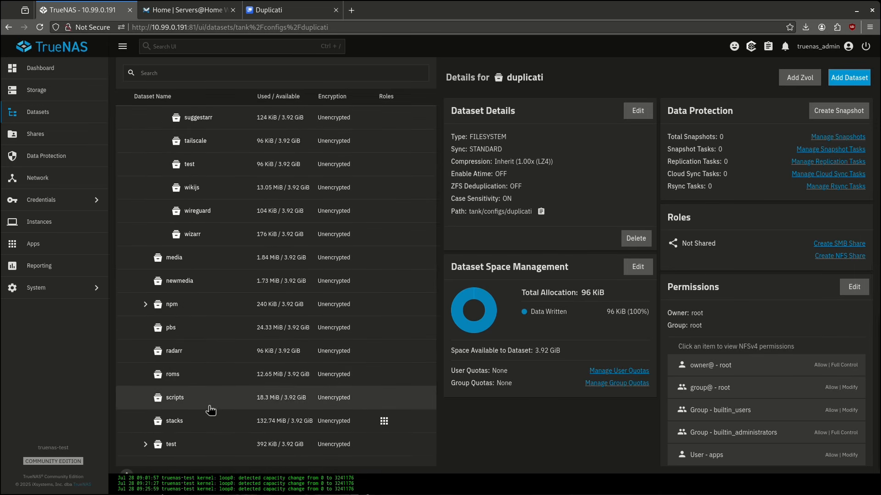
scroll(202, 329, up, 4)
scroll(202, 323, up, 10)
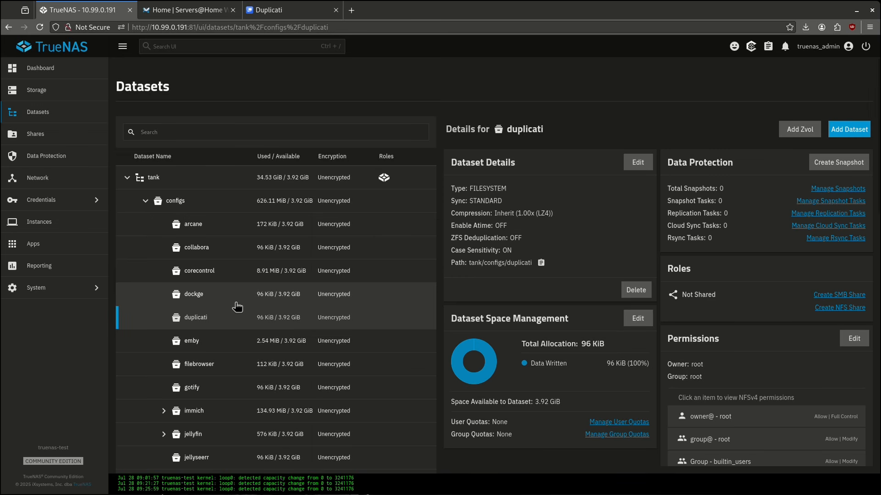
Add a 'backups' child dataset under tank/configs/duplicati with the Apps preset.
click(831, 132)
click(591, 207)
text(backups)
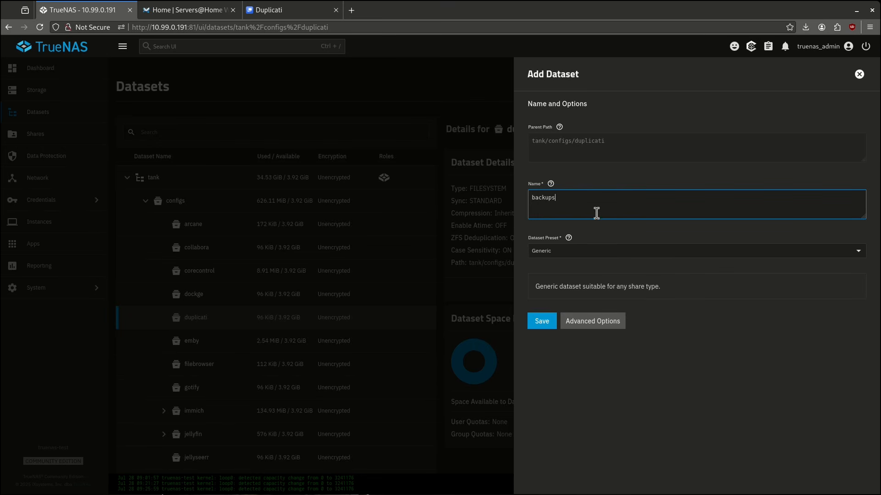
key(Tab)
key(a)
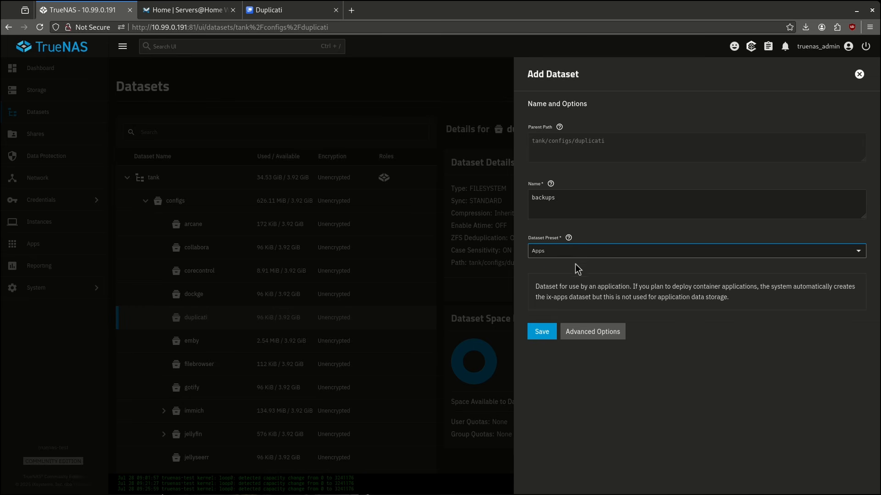
click(548, 332)
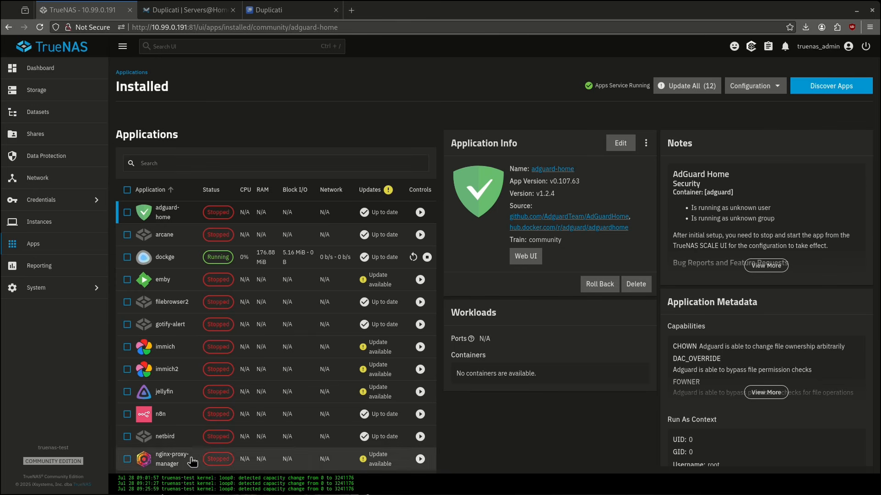
Search the app catalog for Duplicati and start its install form.
click(816, 92)
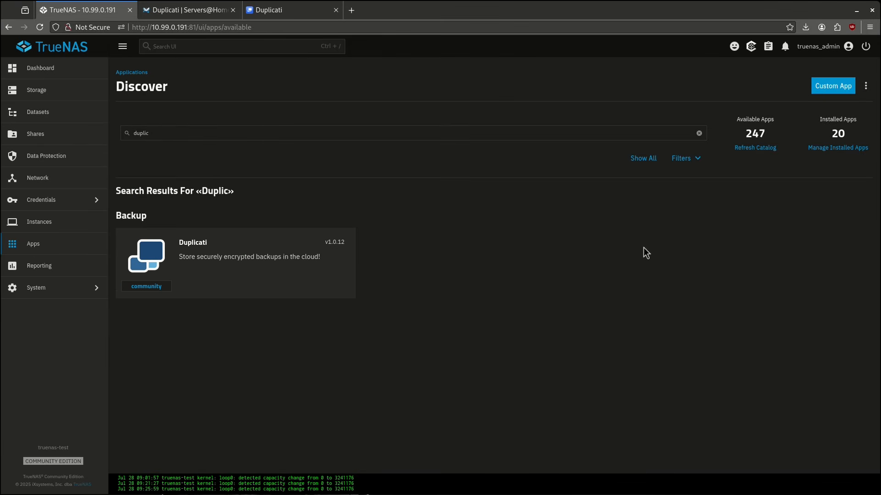
click(153, 131)
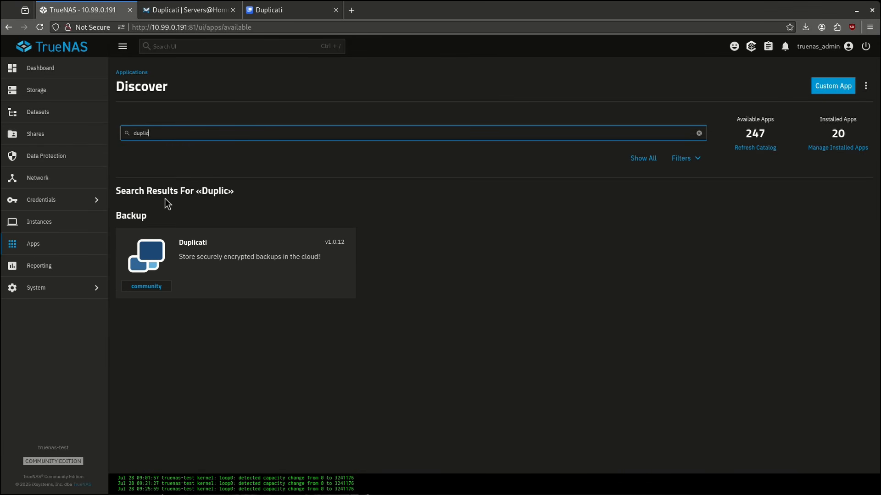
click(214, 242)
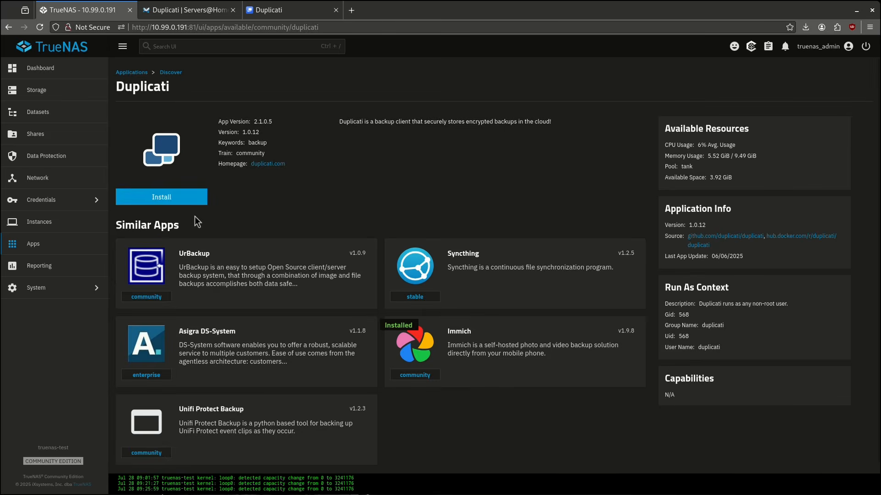
click(184, 201)
scroll(387, 266, down, 3)
Check the Duplicati guide on the wiki's Productivity Apps page, then return to the install form.
click(184, 14)
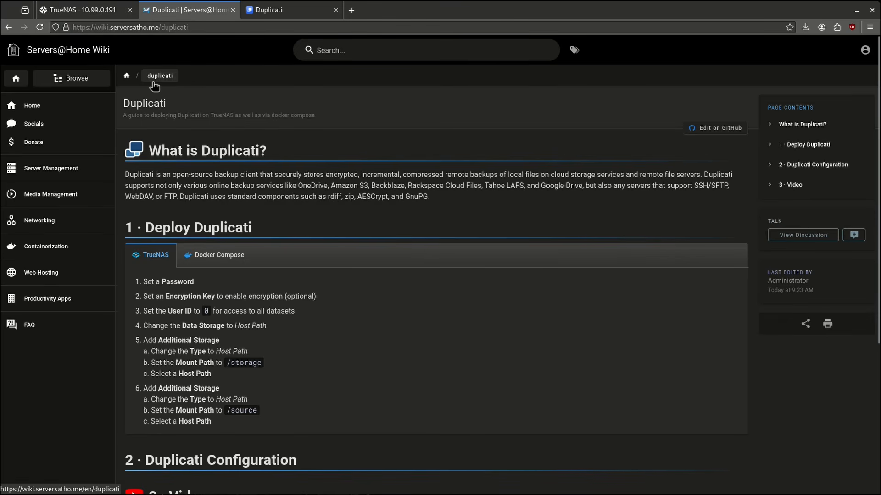
click(41, 298)
click(331, 172)
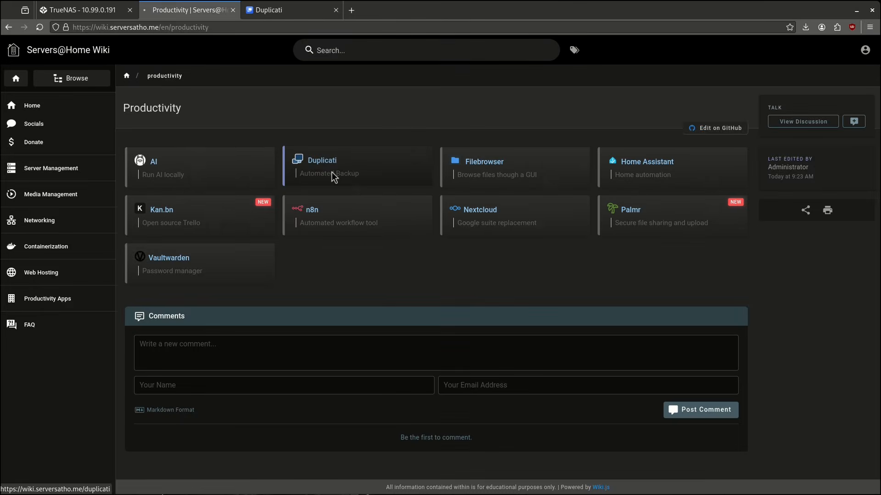
click(82, 9)
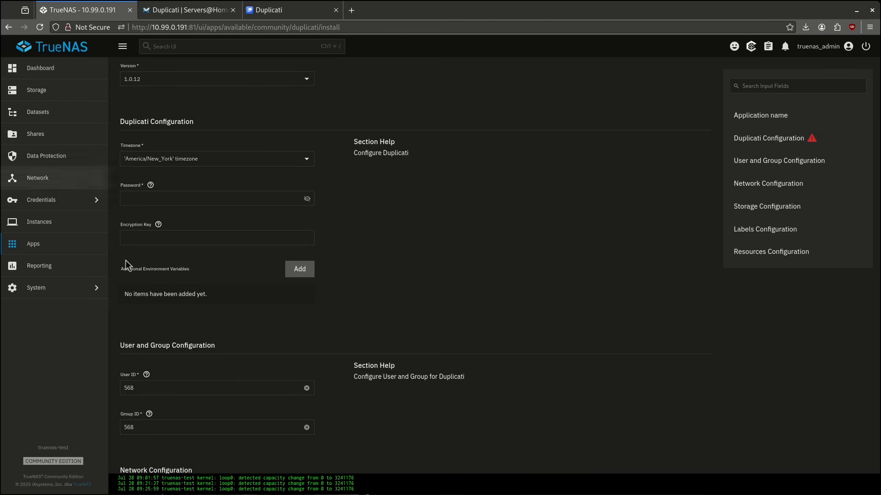
Enter a password for the Duplicati app and move on to the encryption key field.
click(137, 198)
text(passw)
key(Tab)
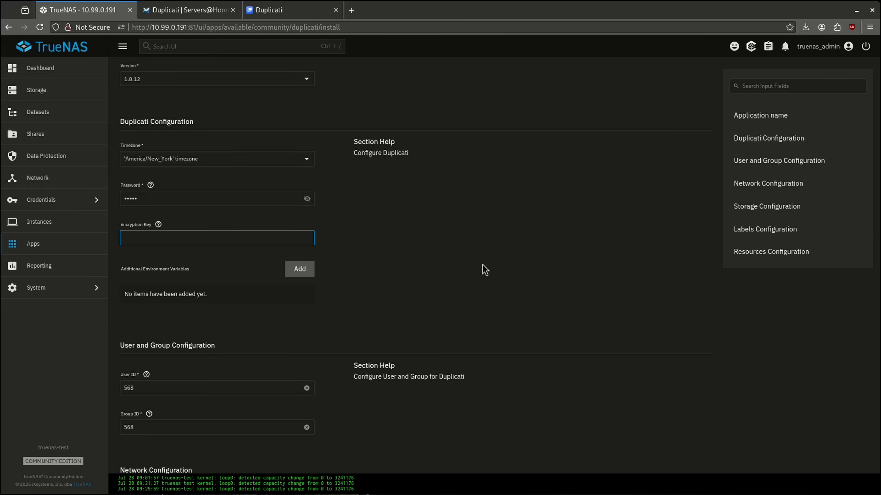
scroll(266, 296, down, 5)
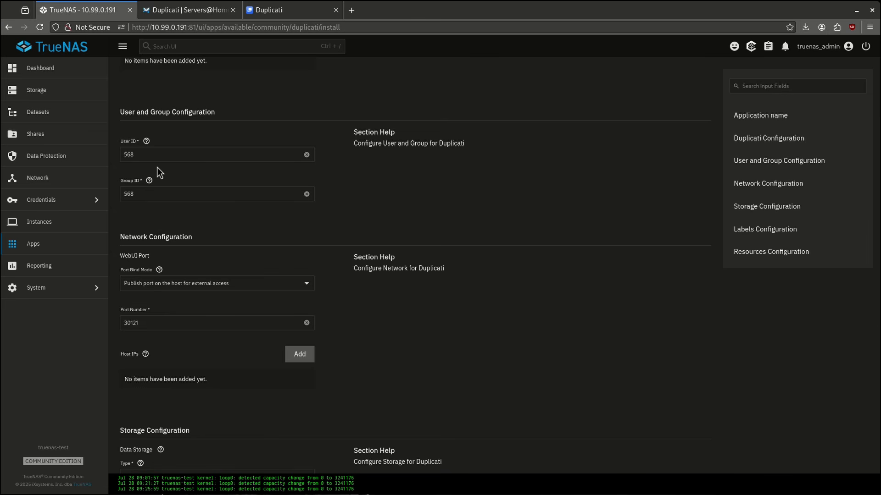
Try User ID 0, then set the User ID back to 568.
double_click(156, 154)
text(0)
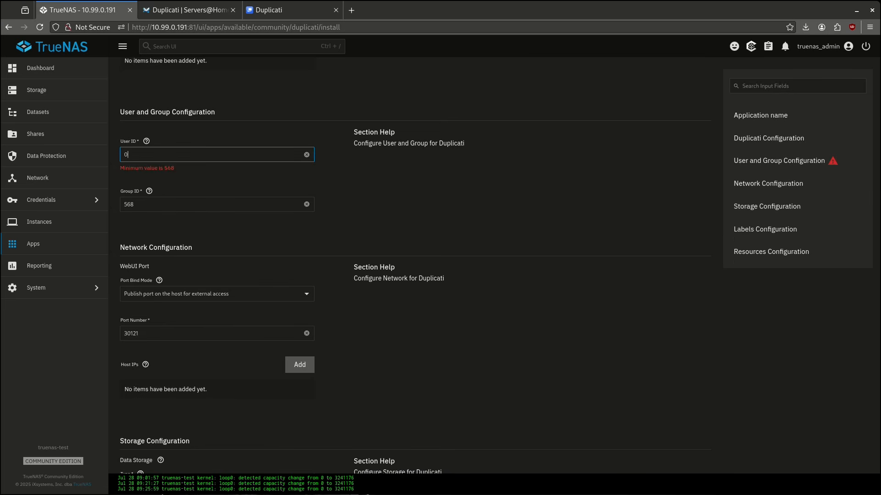
double_click(151, 155)
text(568)
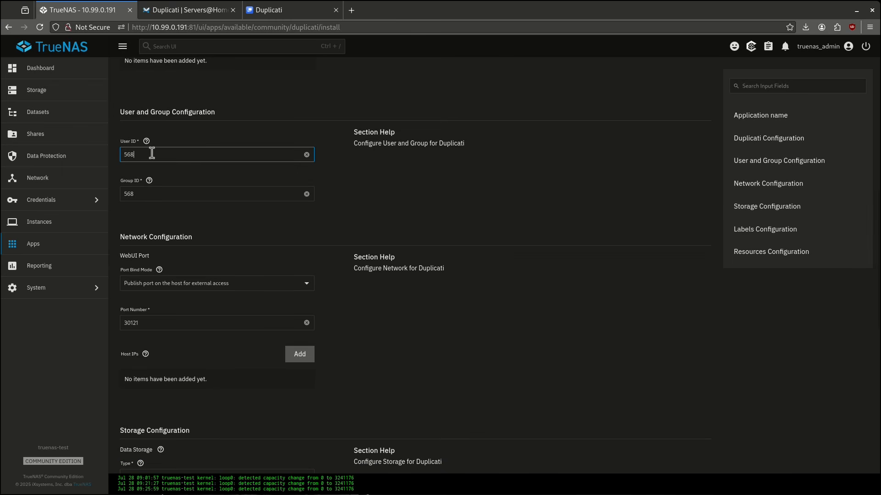
Set the app's config storage to Host Path /mnt/tank/configs/duplicati.
scroll(169, 159, down, 2)
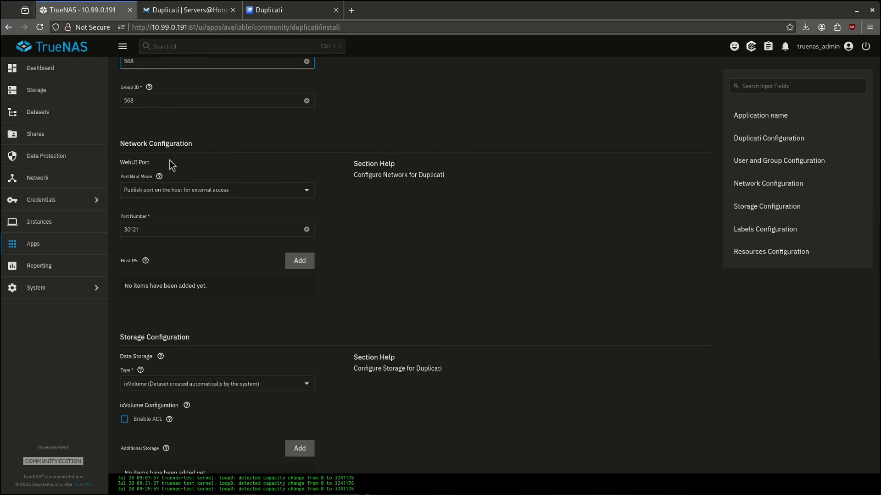
scroll(153, 222, down, 5)
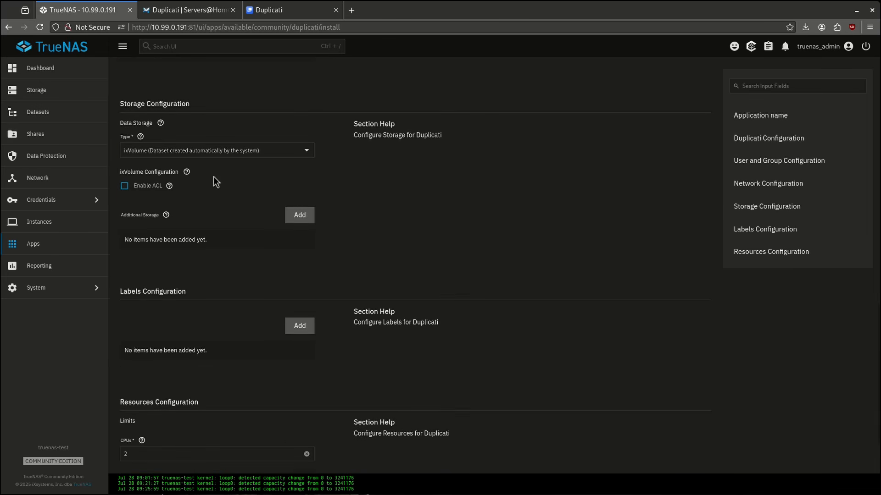
click(214, 151)
click(206, 173)
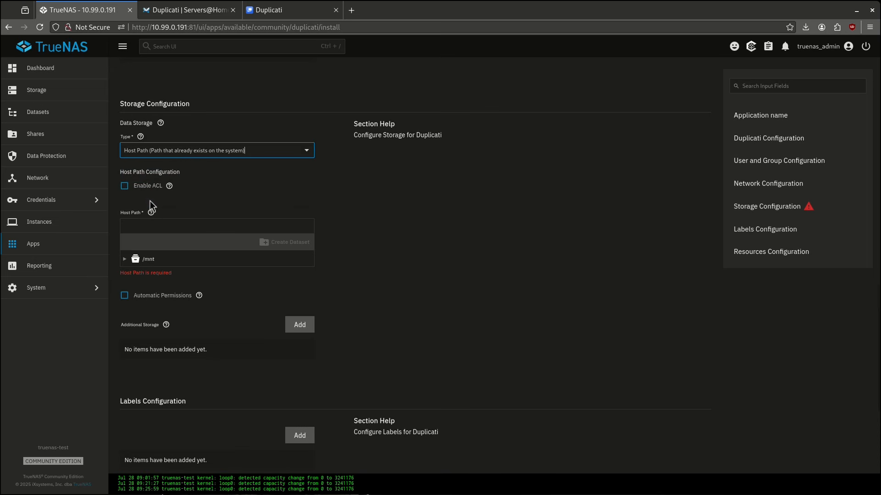
click(125, 260)
click(134, 274)
click(143, 287)
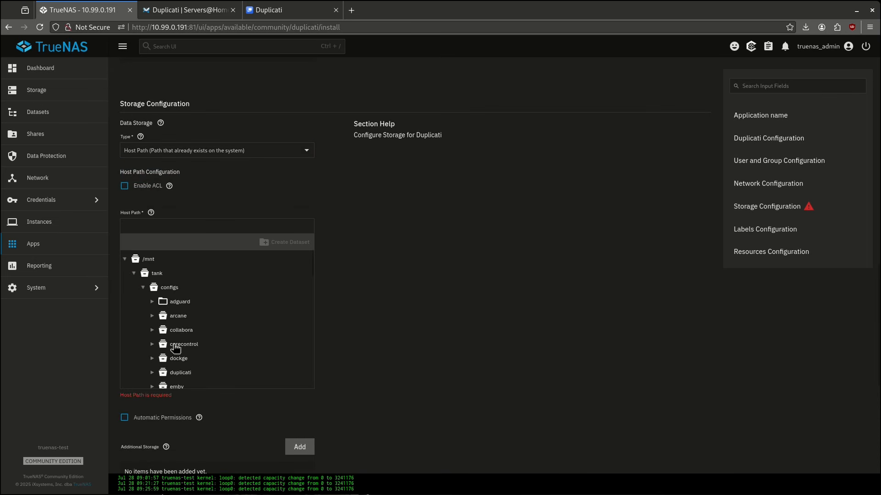
click(180, 372)
scroll(407, 307, down, 6)
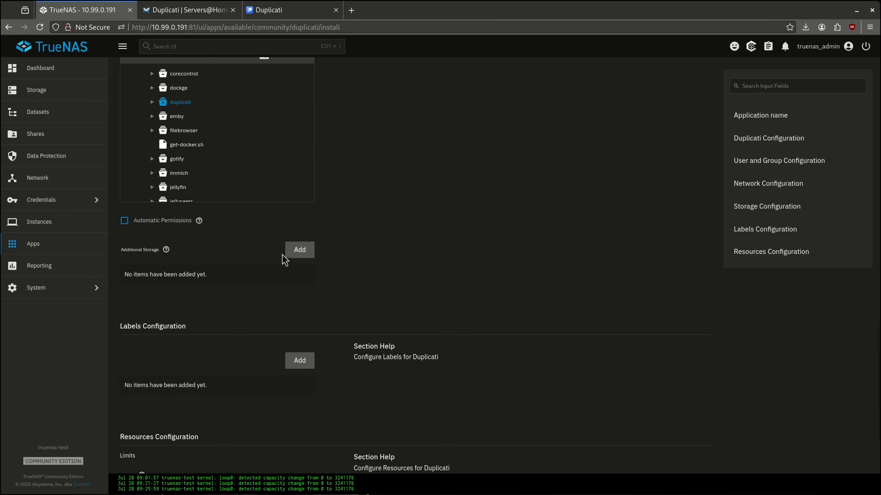
Add an additional Host Path storage entry with mount path /backups.
click(288, 252)
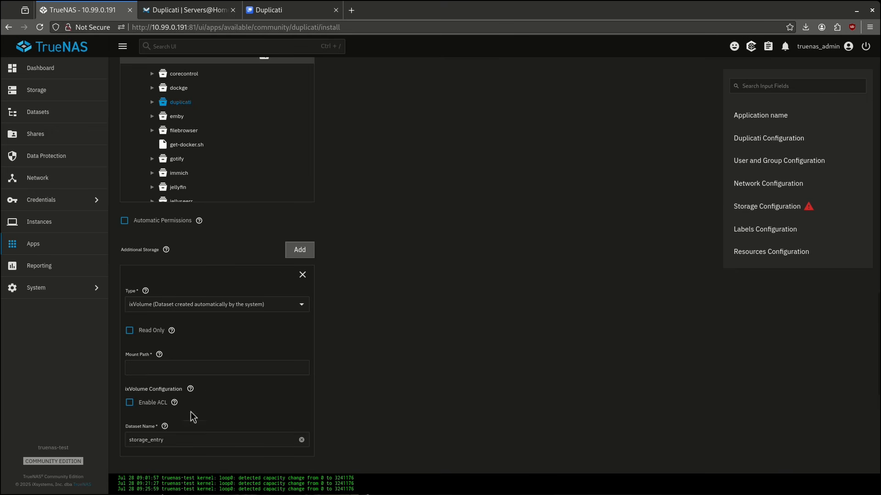
click(177, 305)
click(202, 329)
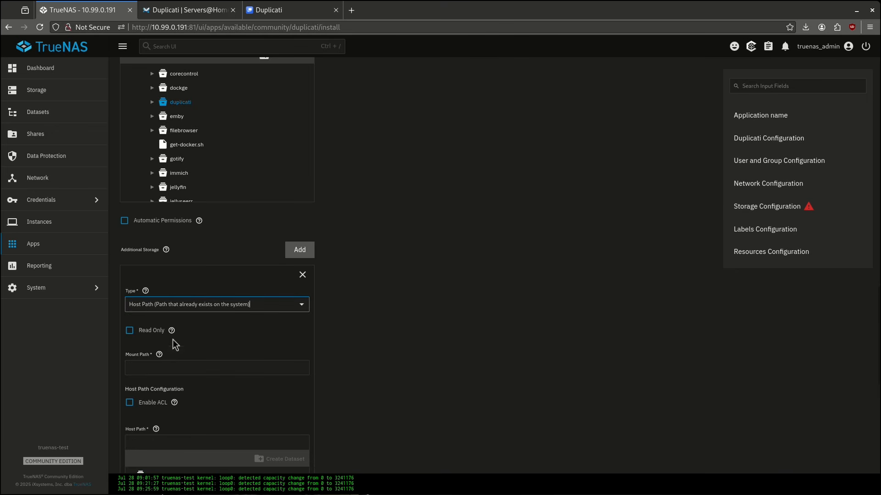
click(163, 367)
text(/backu)
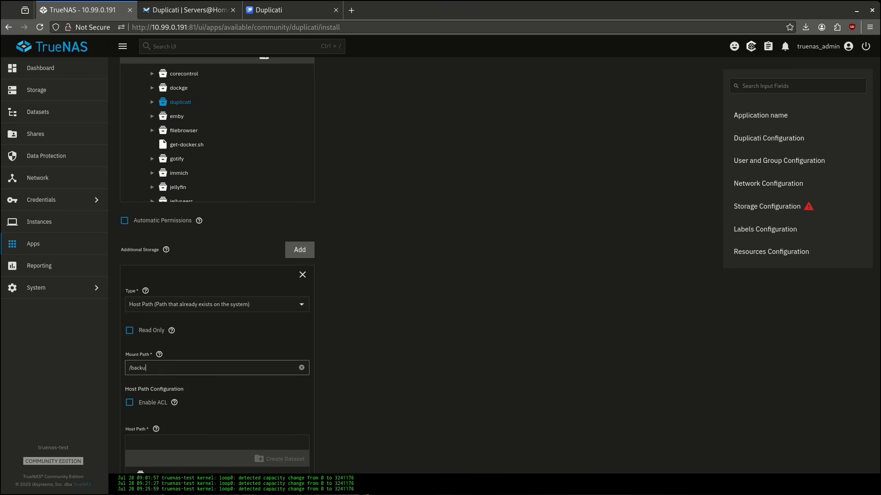
text(ps)
Point that entry's host path to /mnt/tank/configs/duplicati/backups.
scroll(253, 348, down, 3)
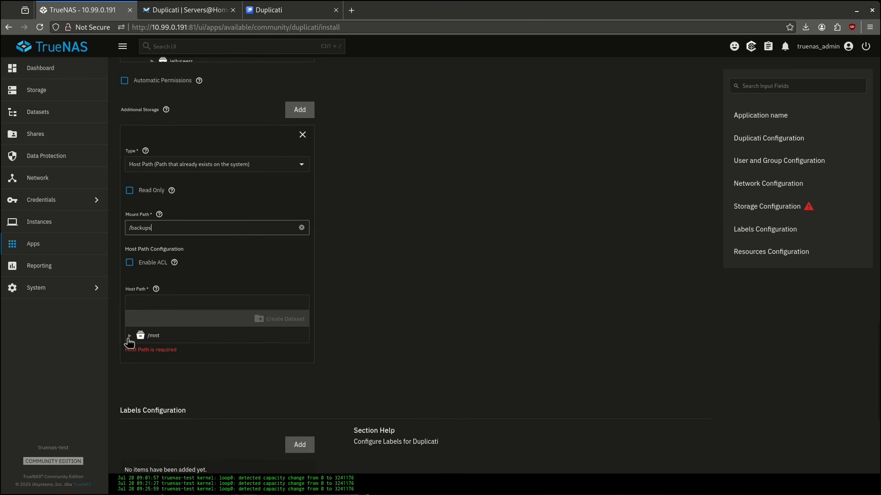
click(129, 336)
click(139, 350)
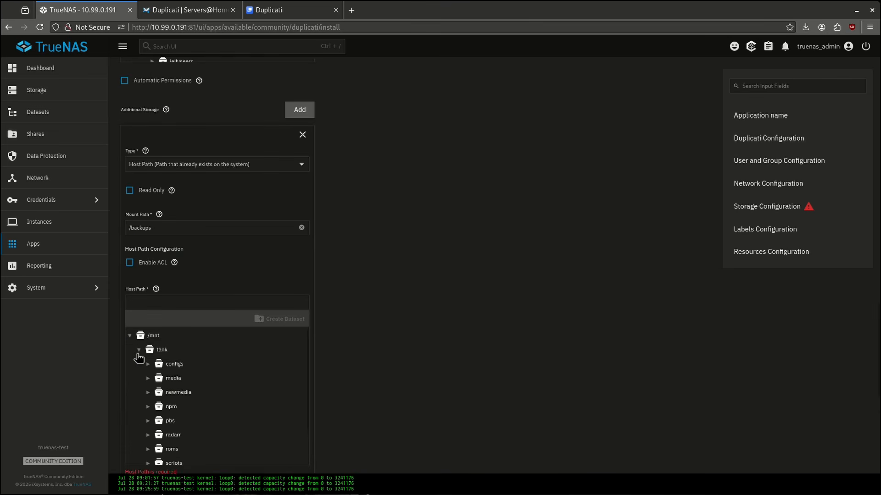
click(148, 365)
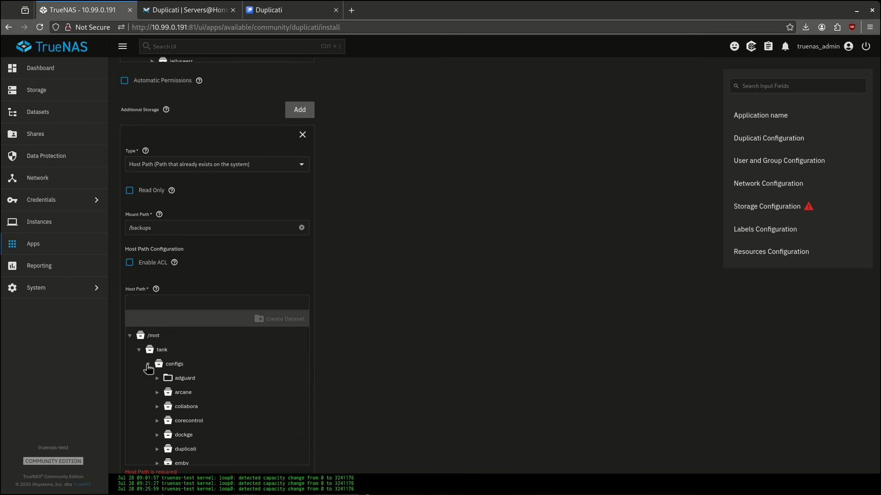
click(157, 449)
scroll(190, 434, down, 1)
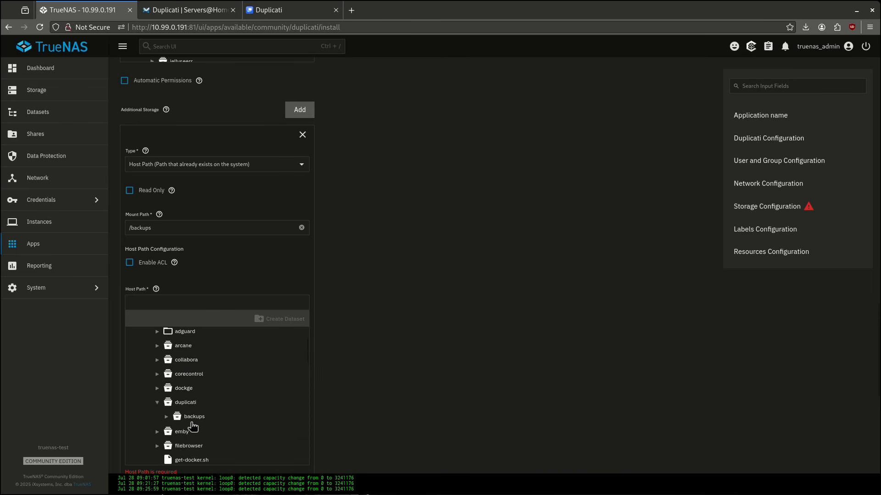
click(192, 418)
scroll(245, 267, down, 5)
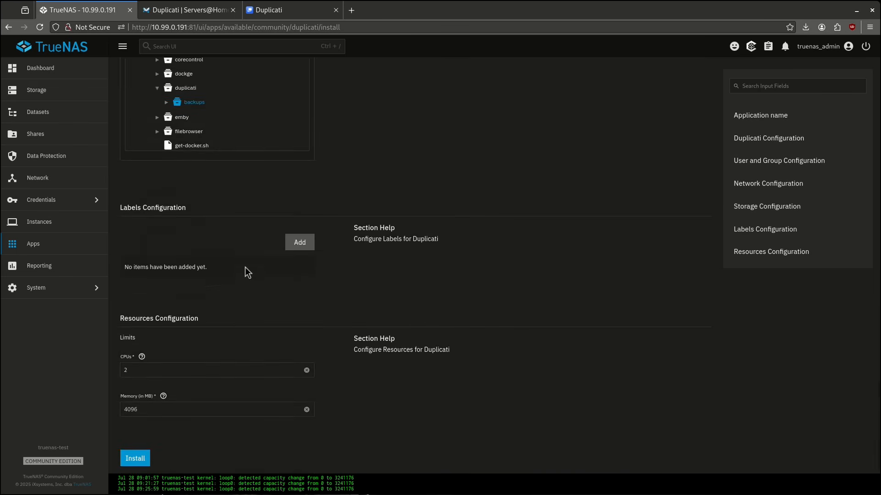
scroll(256, 224, up, 10)
Add a second additional storage entry and set its type to Host Path.
click(294, 309)
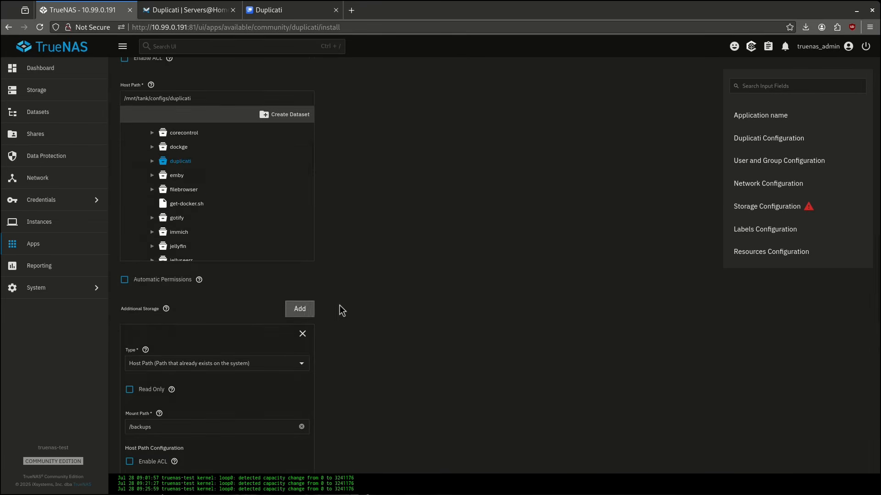
scroll(339, 305, down, 10)
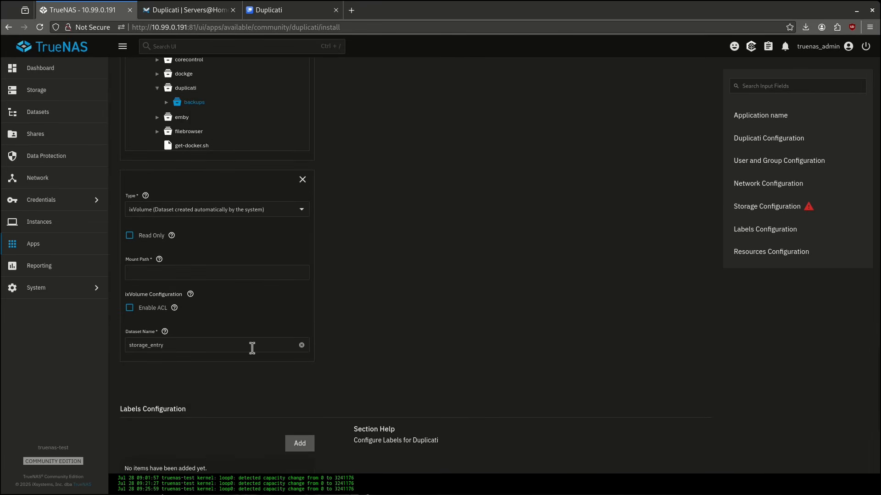
click(302, 345)
click(152, 215)
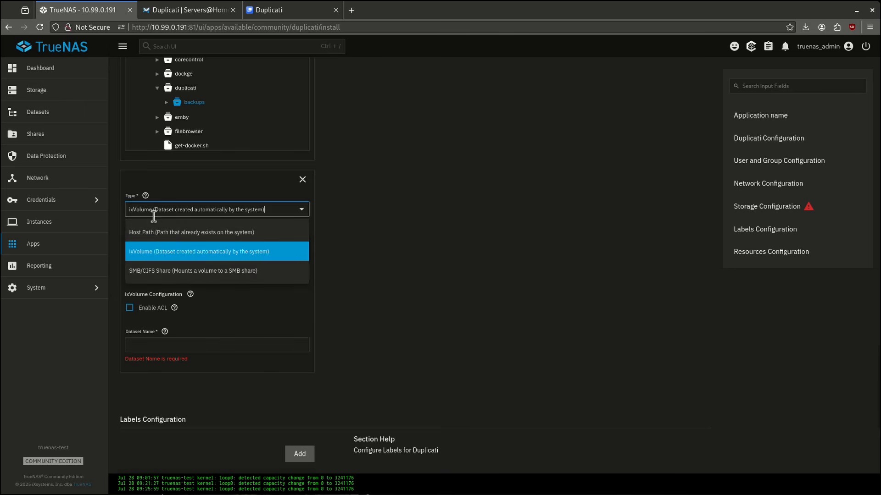
click(184, 251)
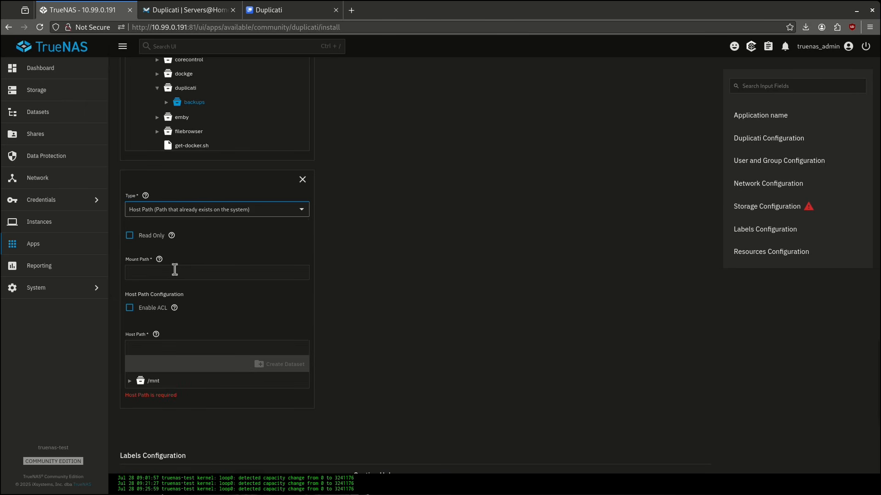
Set the second entry's host path to /mnt/tank and start its mount path with '/so'.
click(175, 270)
click(130, 380)
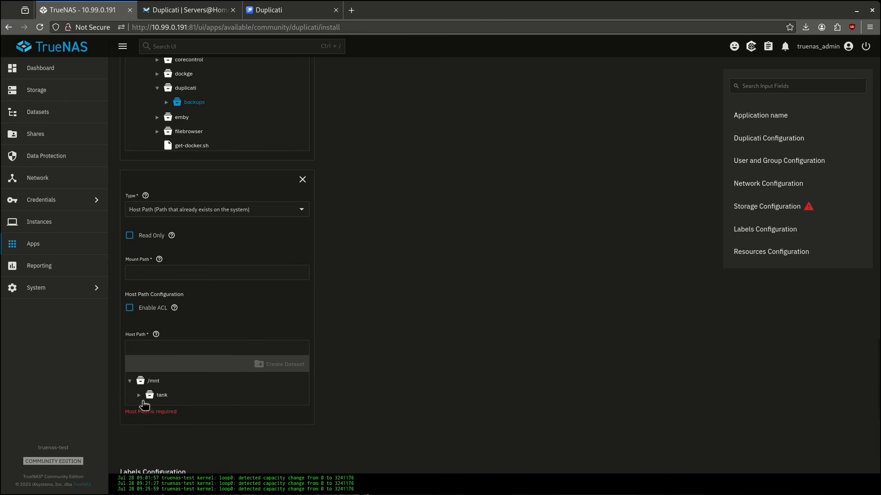
click(139, 395)
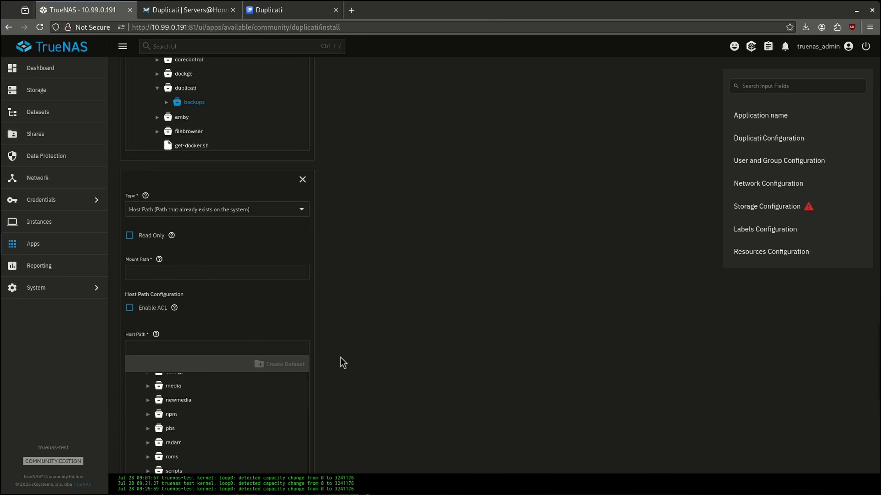
scroll(341, 357, down, 2)
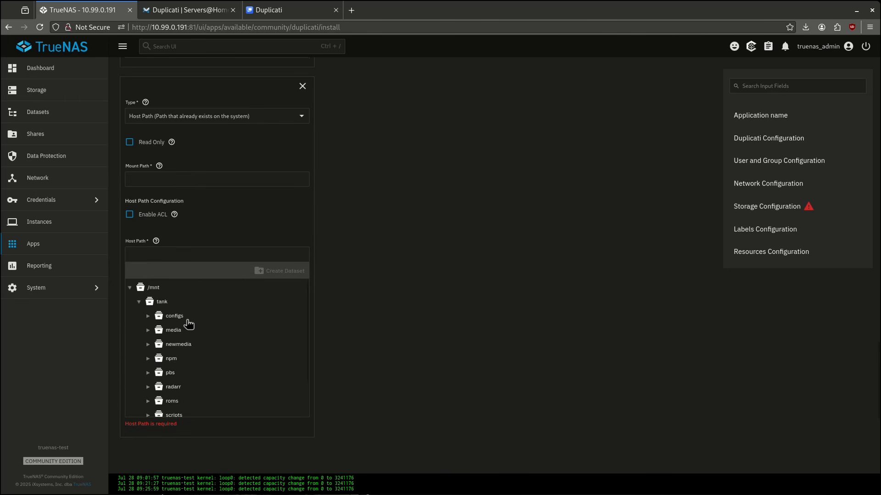
click(162, 302)
click(159, 207)
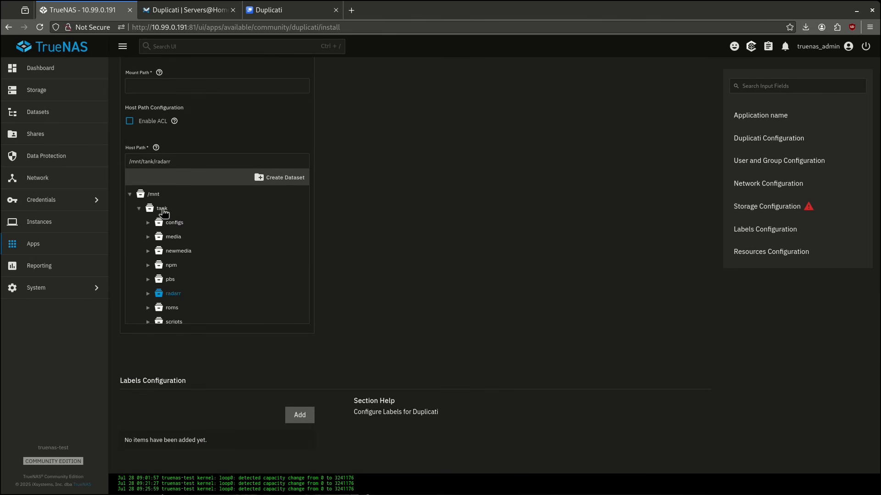
click(162, 209)
scroll(379, 266, up, 3)
click(182, 226)
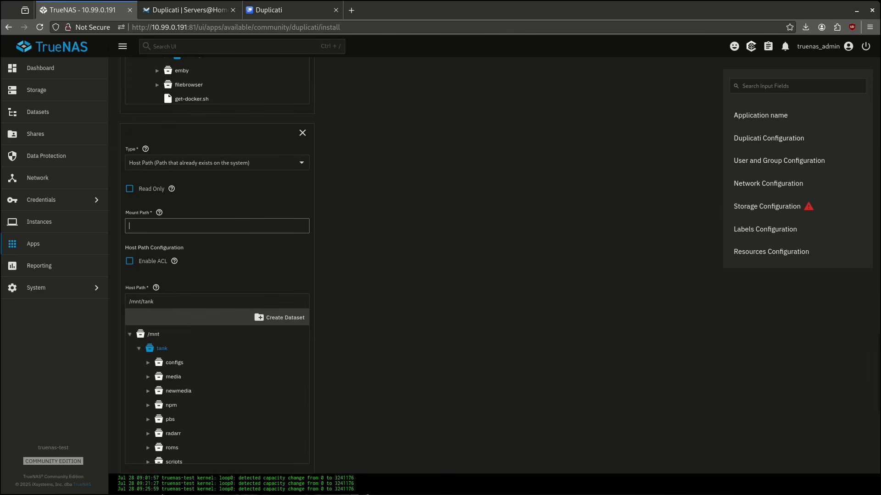
text(/source)
scroll(198, 232, down, 10)
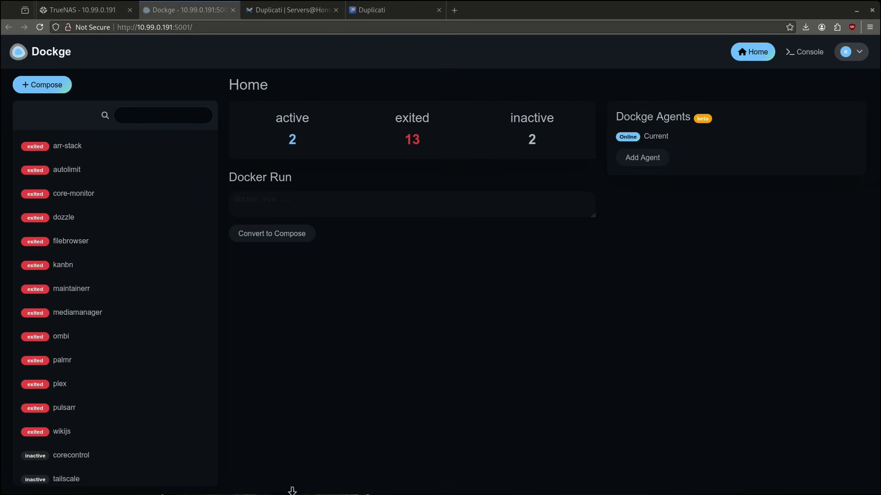
Copy the wiki's Duplicati Docker Compose snippet and begin a new Dockge compose stack.
click(264, 9)
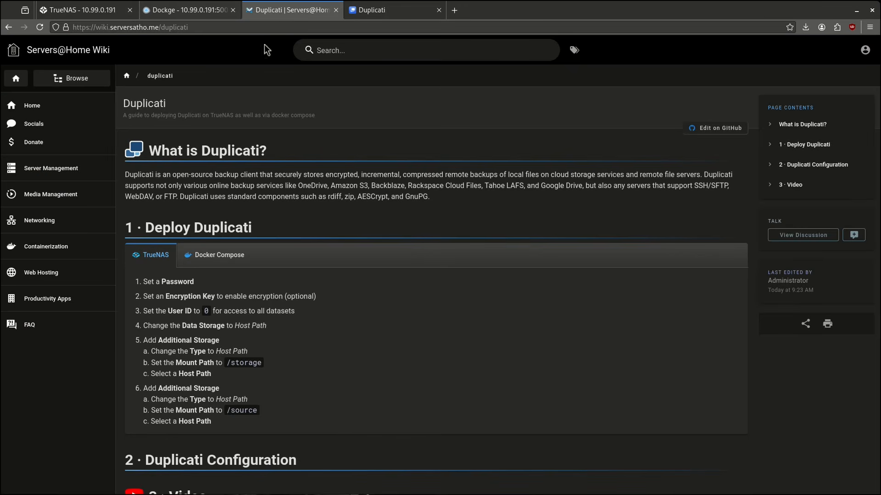
click(225, 257)
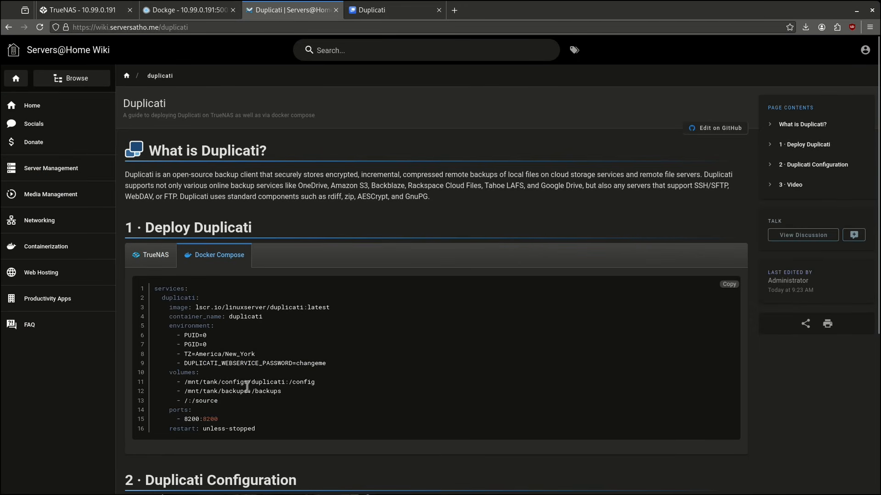
click(728, 284)
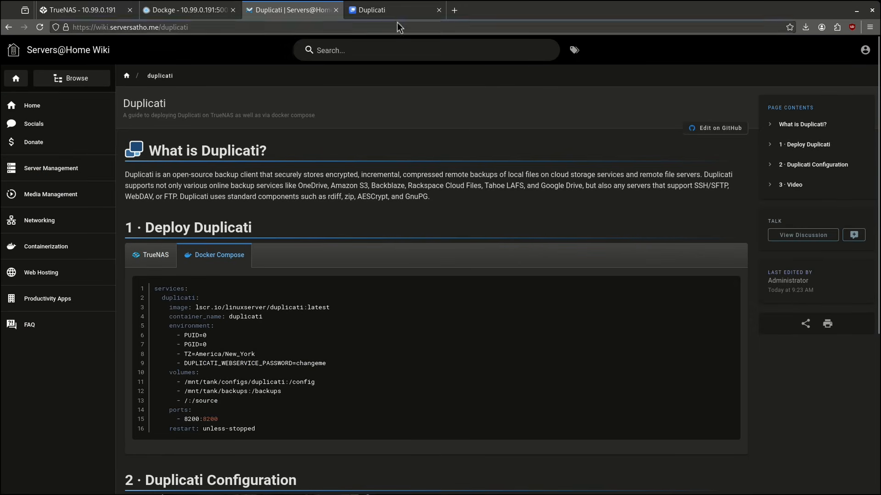
click(188, 10)
click(42, 85)
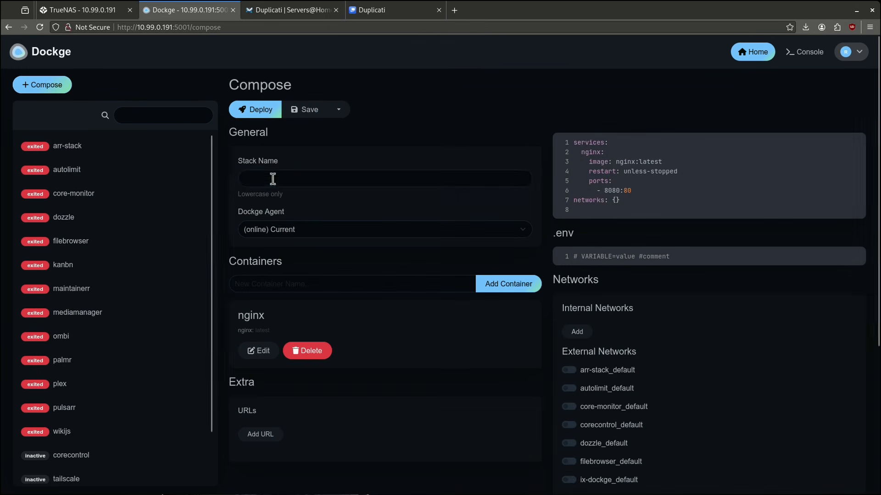
Name the stack duplicati and replace the nginx sample with the pasted Duplicati compose YAML.
click(309, 179)
text(dupik)
text(cati)
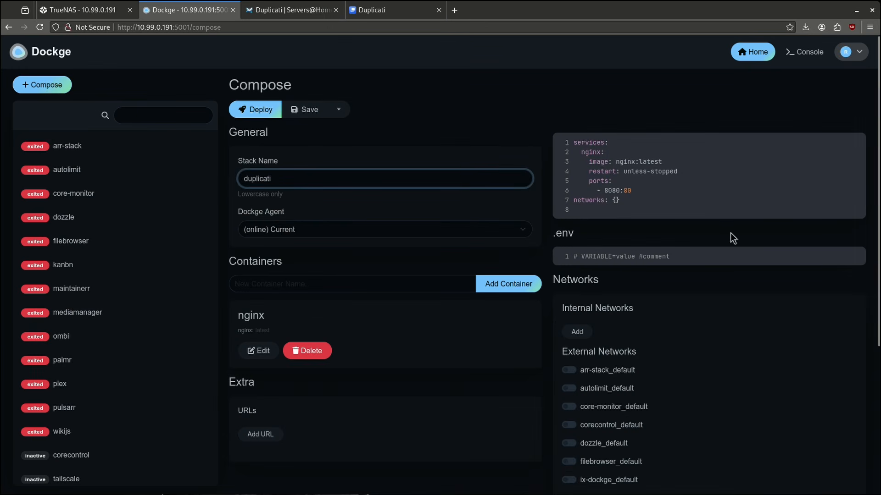
click(684, 180)
key(ctrl+a)
key(ctrl+v)
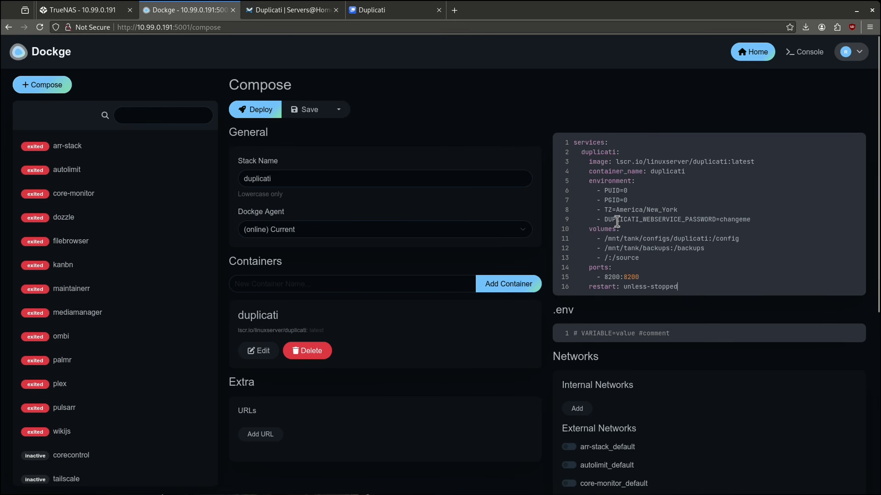
Inspect the default web password value on line 9 of the compose file.
drag(617, 221, 729, 219)
click(729, 220)
click(754, 221)
Change the backups path to /mnt/tank/configs/duplicati/ and the source mount to /mnt/tank:/source.
drag(642, 239, 707, 238)
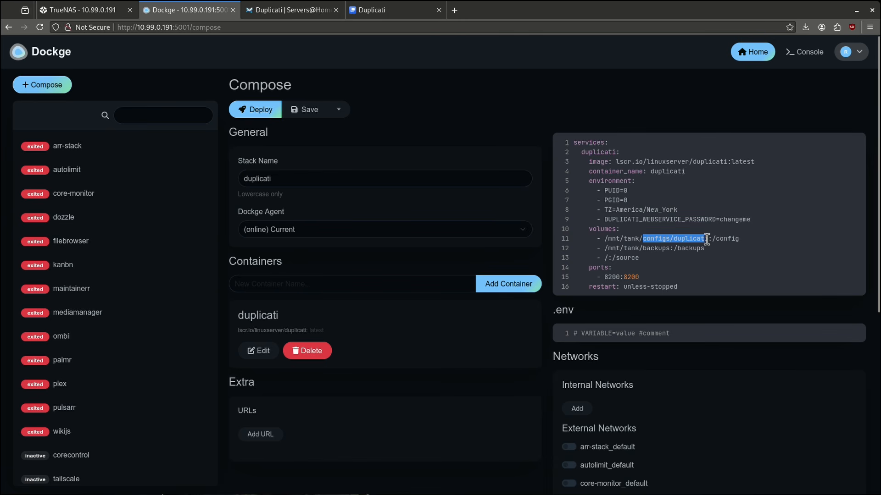
key(ctrl+c)
click(643, 248)
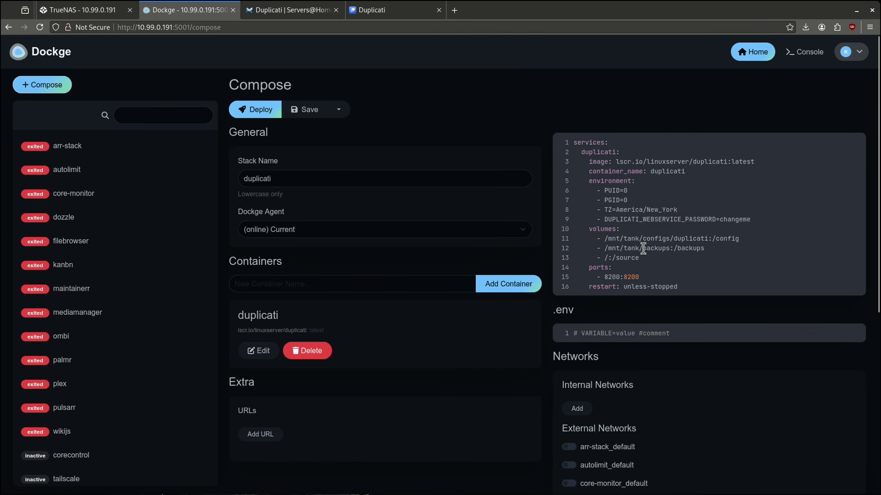
key(ctrl+v)
text(/)
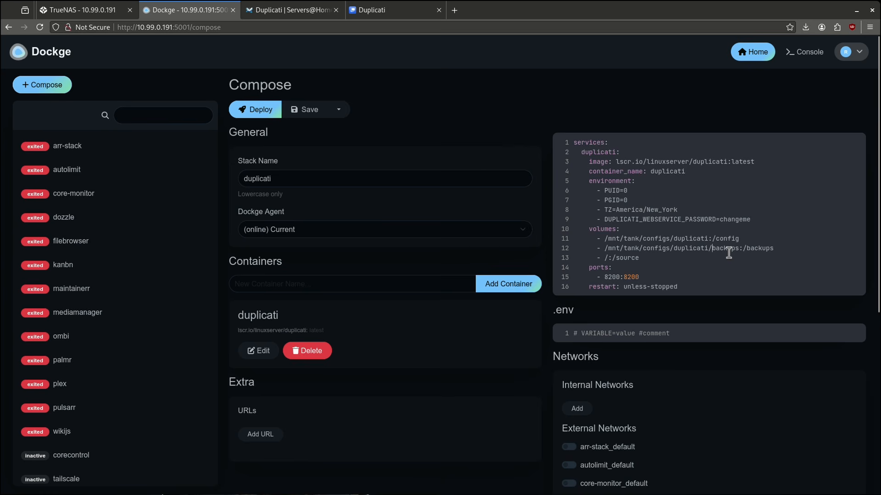
click(608, 258)
text(mnt/tank)
Deploy the updated duplicati stack, open its Web UI on port 8200, and go to sign-in.
click(281, 114)
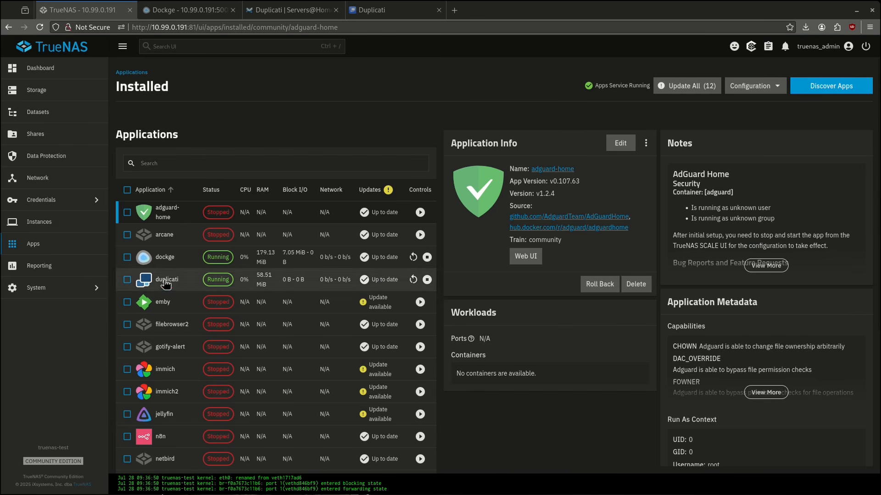
click(282, 279)
click(518, 258)
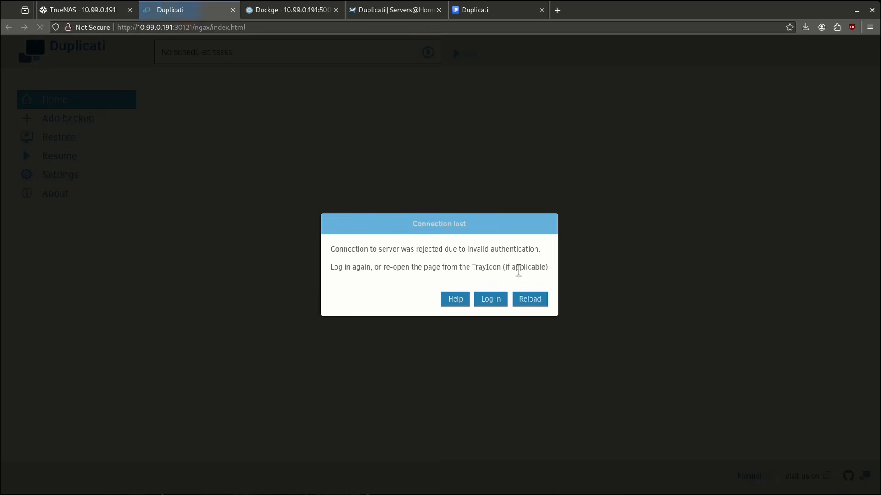
click(501, 299)
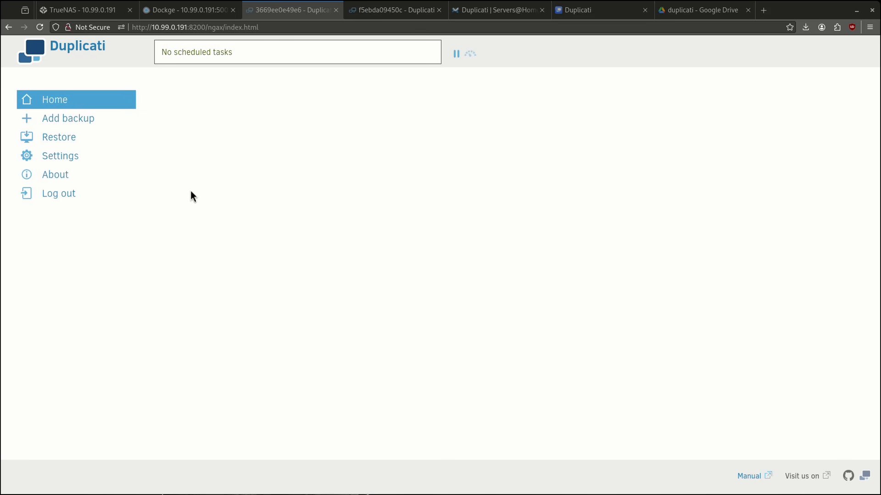
Add backup 'test' with description 'test youtube' and No encryption, then proceed to destination.
click(92, 119)
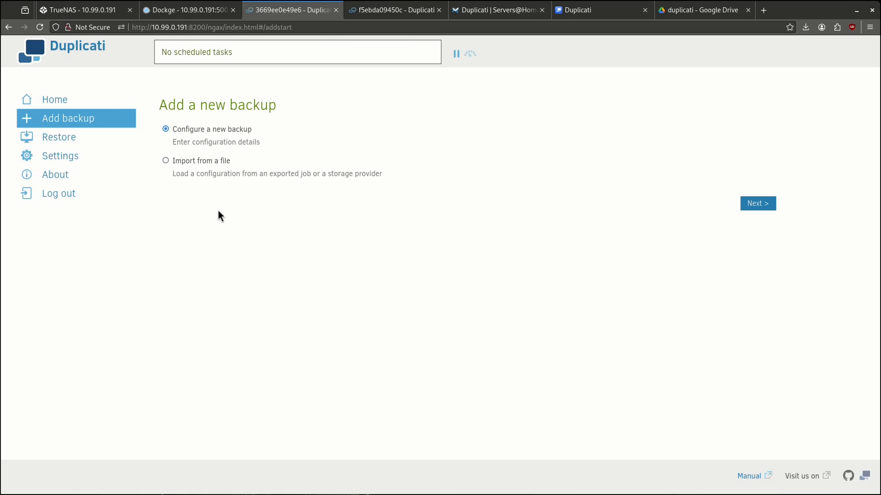
click(743, 205)
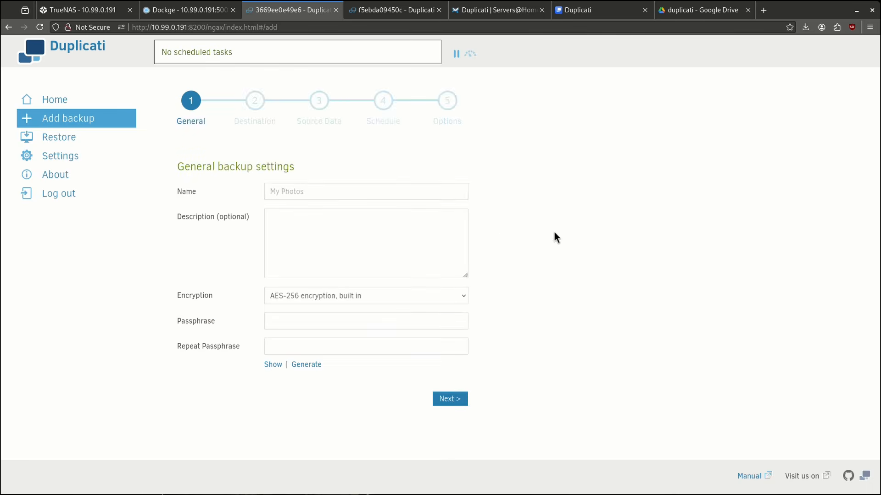
text(test)
key(Tab)
text(test youtube)
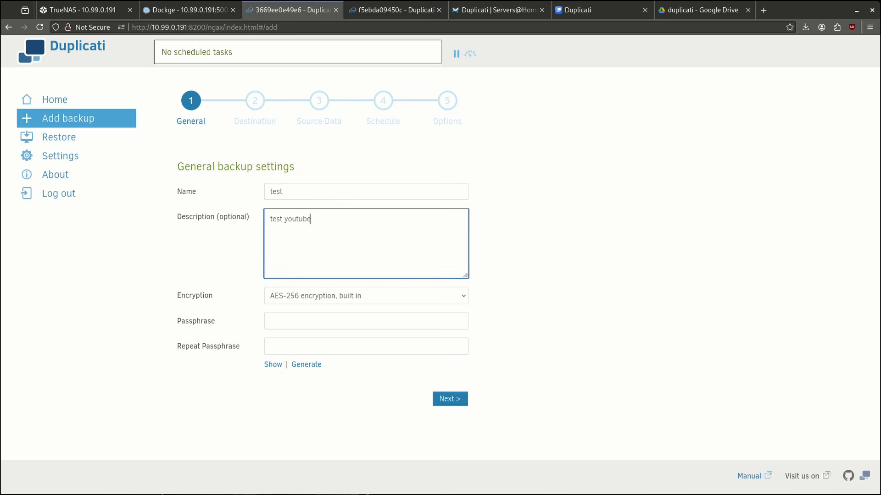
click(369, 298)
click(361, 308)
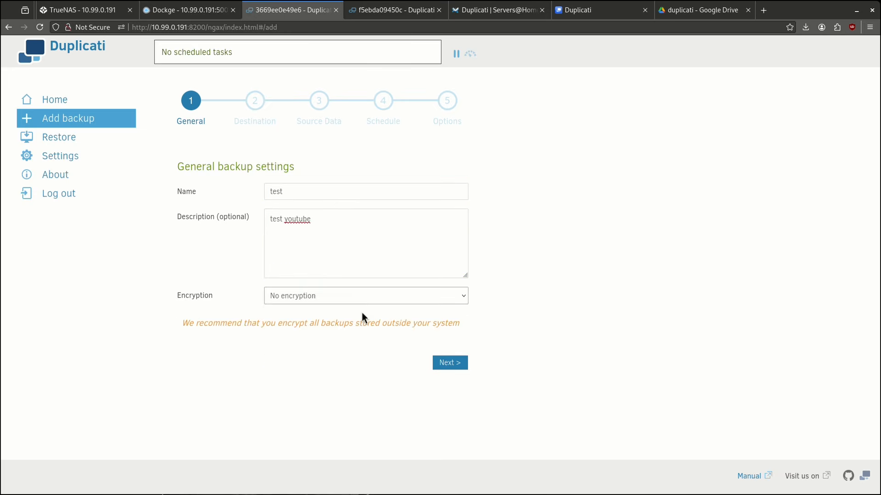
click(448, 361)
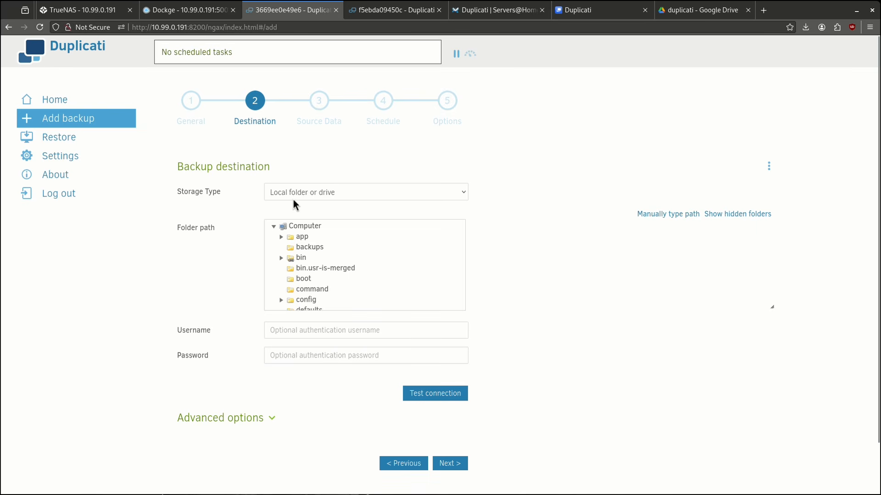
Pick the backups folder as the destination and choose Google Drive as the storage type.
click(300, 248)
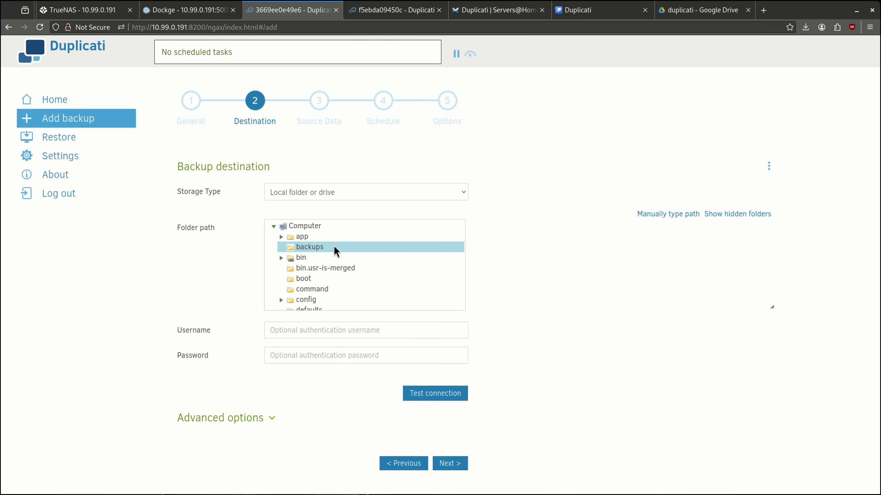
click(455, 197)
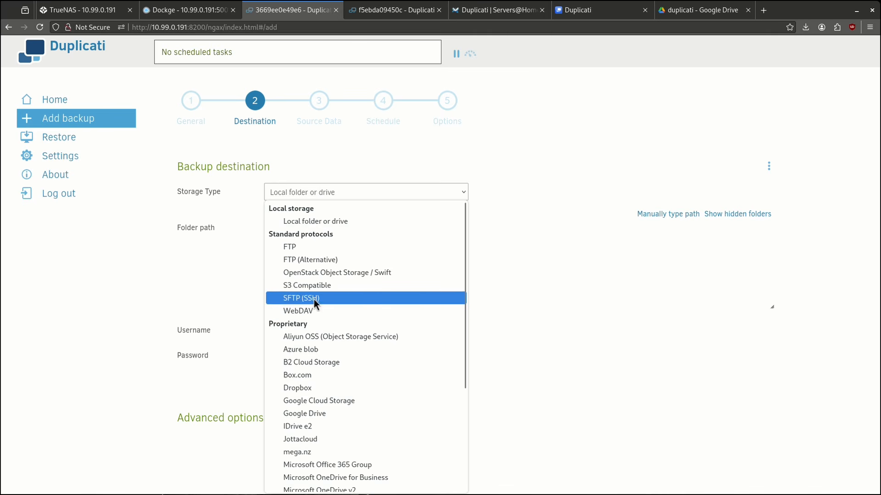
drag(464, 252, 475, 318)
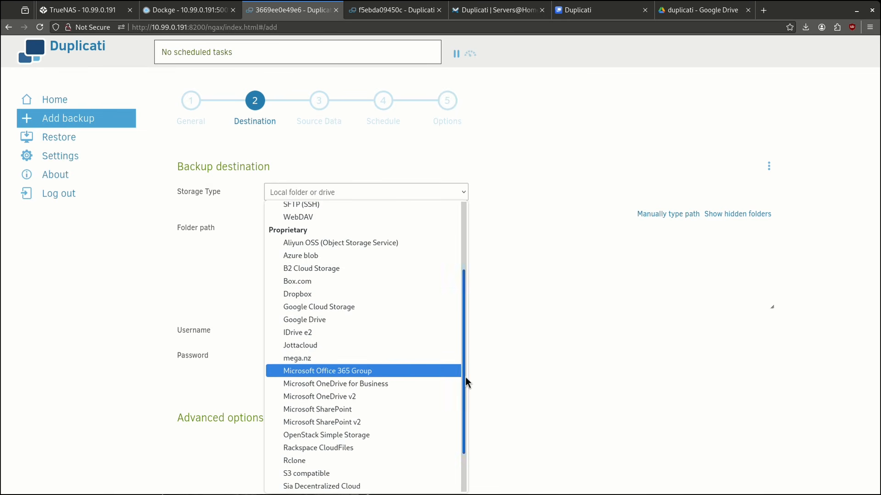
drag(465, 377, 468, 410)
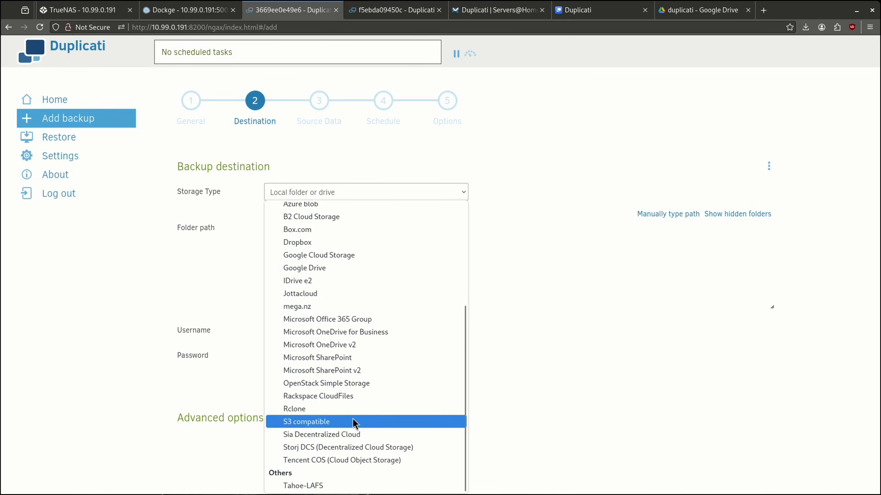
click(309, 265)
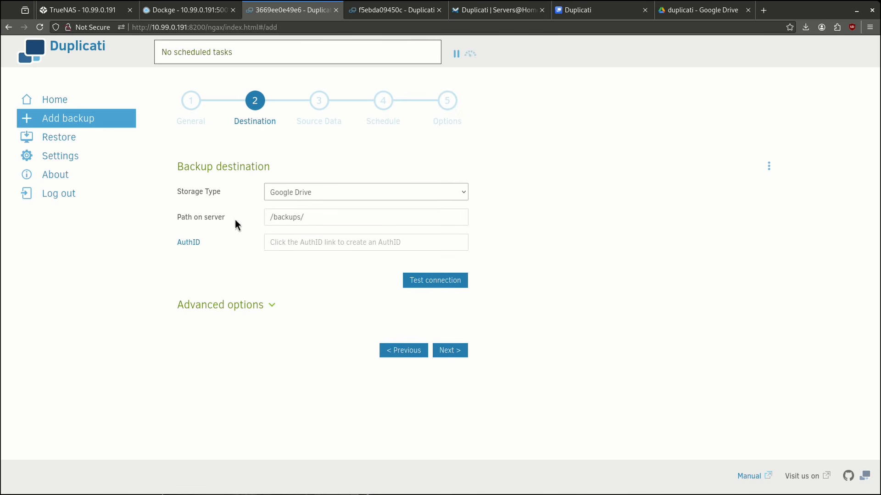
Set the server path to /duplicati and request an AuthID to authorise Google Drive.
double_click(285, 217)
triple_click(286, 217)
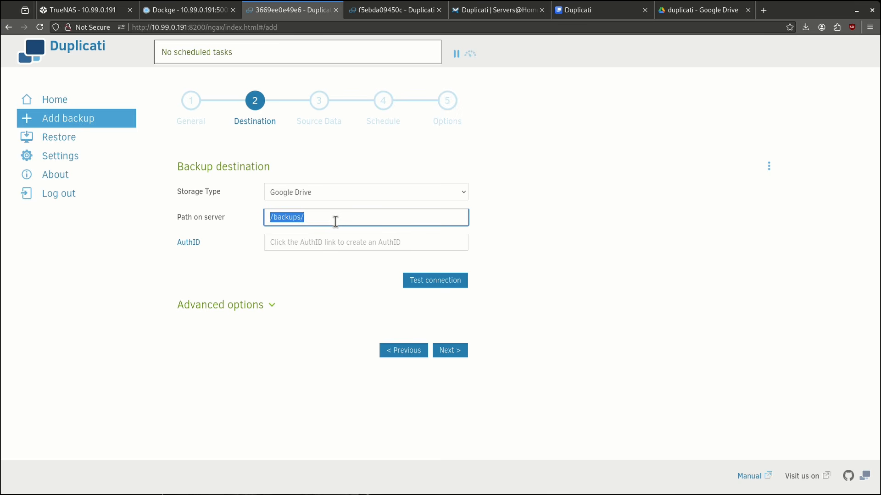
text(/duplicati)
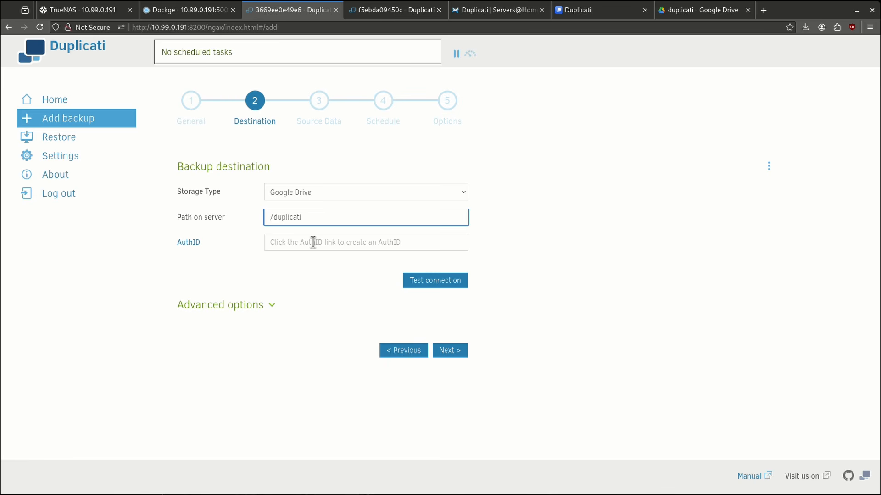
click(192, 247)
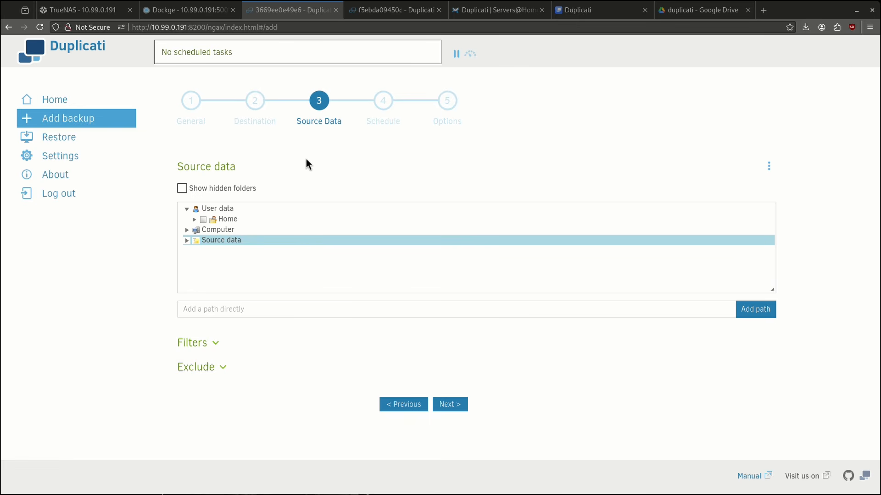
Expand Computer and then the source folder in the Source data tree.
click(187, 230)
scroll(773, 225, down, 3)
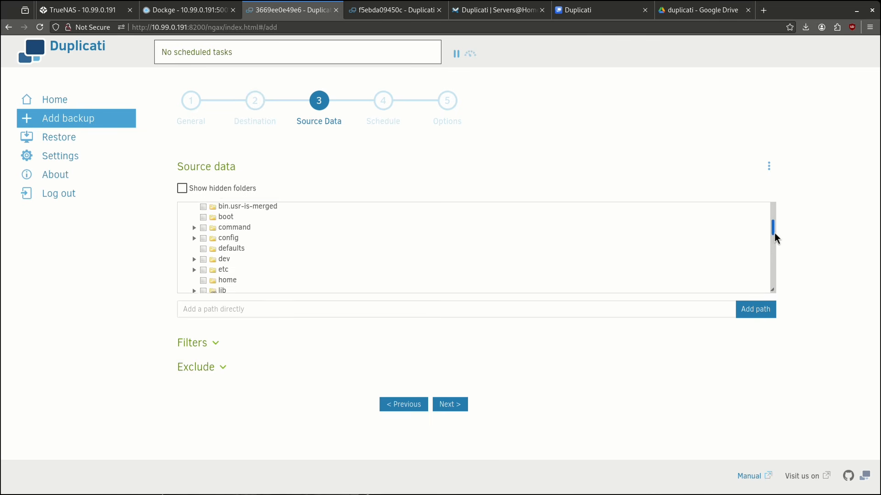
drag(774, 234, 775, 275)
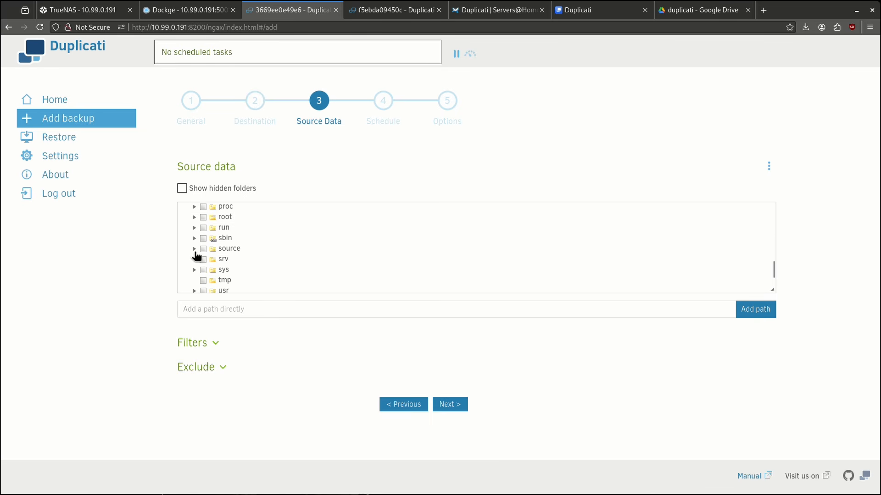
click(194, 249)
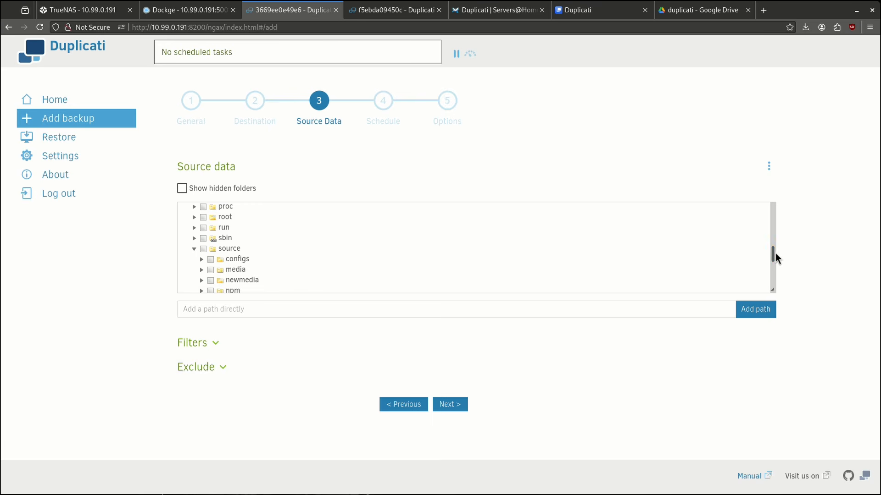
drag(775, 252, 775, 264)
scroll(271, 226, up, 1)
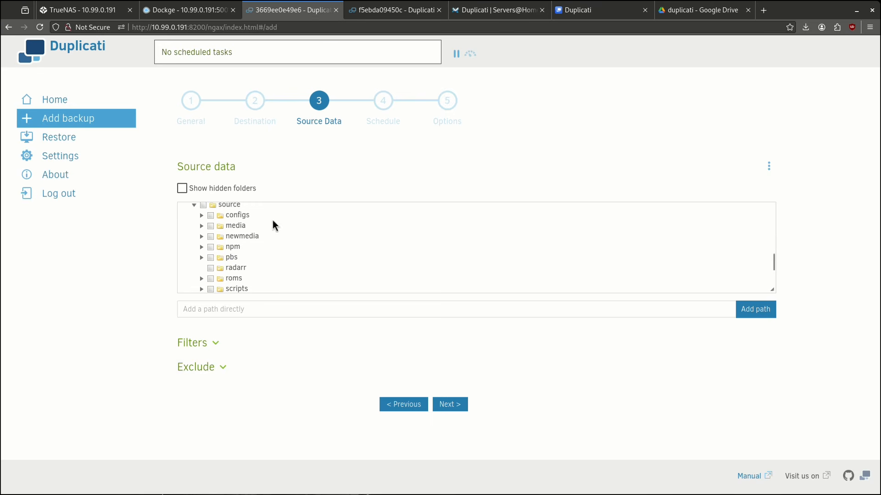
scroll(216, 231, down, 3)
Include the stacks folder with all its subfolders as source data and continue.
click(202, 219)
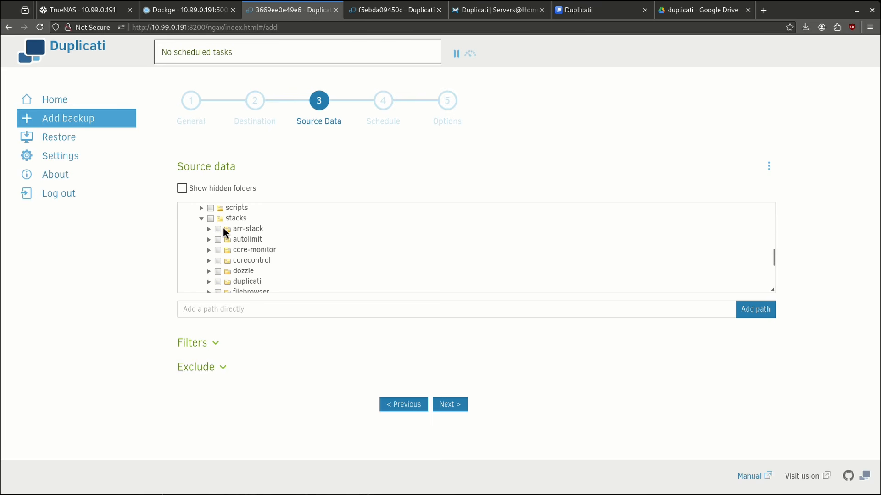
click(211, 219)
scroll(239, 250, down, 1)
scroll(239, 250, down, 5)
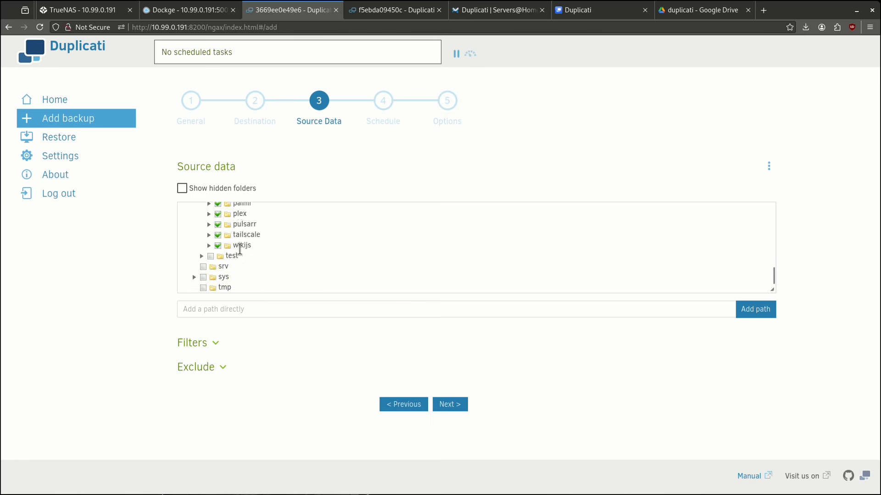
scroll(241, 249, up, 7)
scroll(225, 268, up, 3)
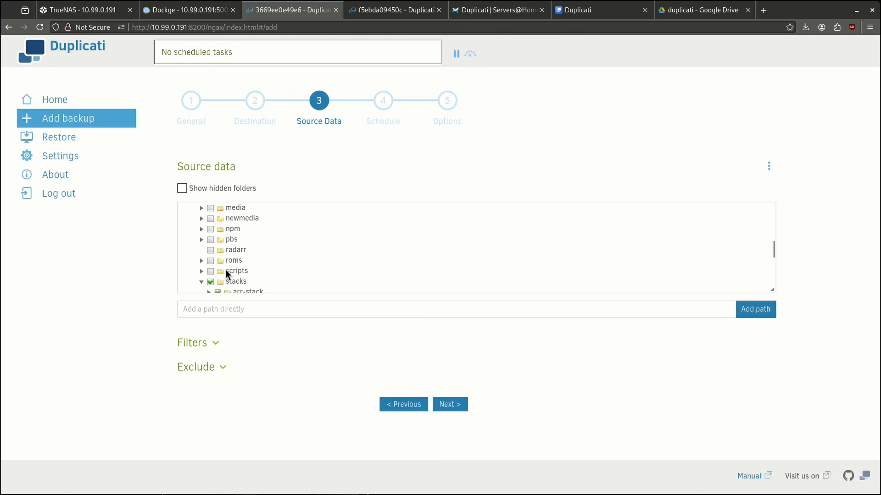
scroll(224, 287, down, 3)
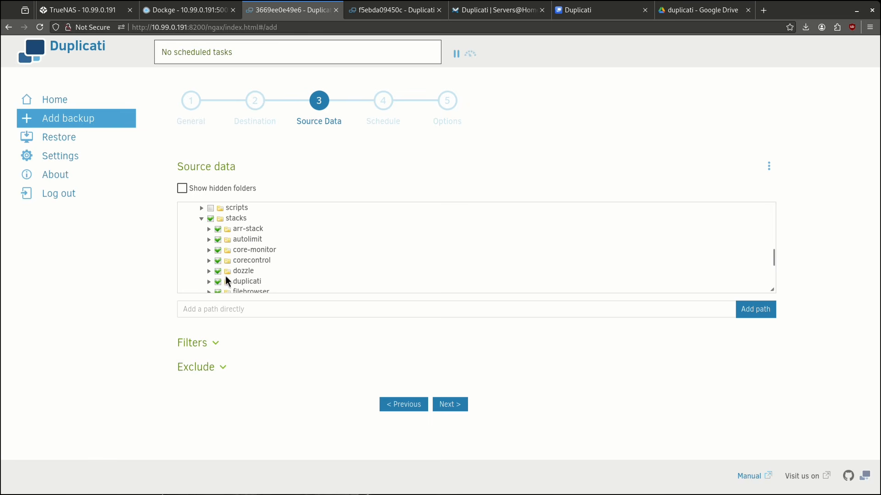
click(454, 405)
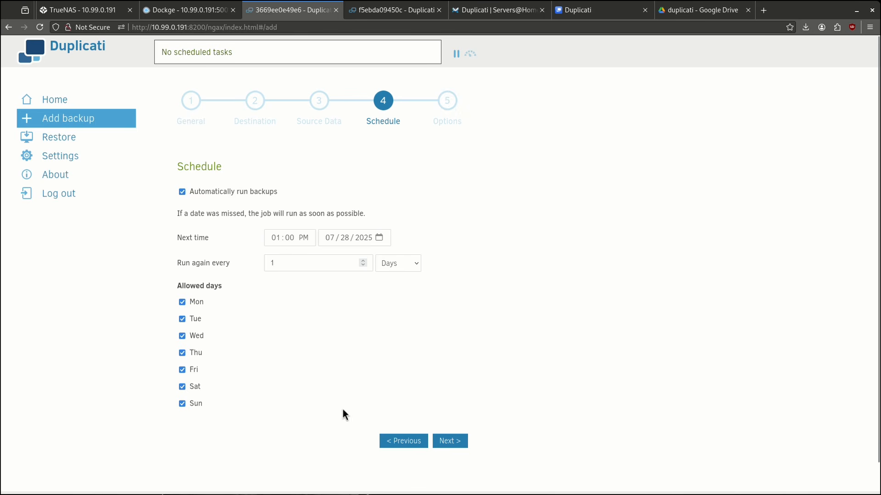
Skip past scheduling and set the remote volume size to 250 MByte.
click(450, 442)
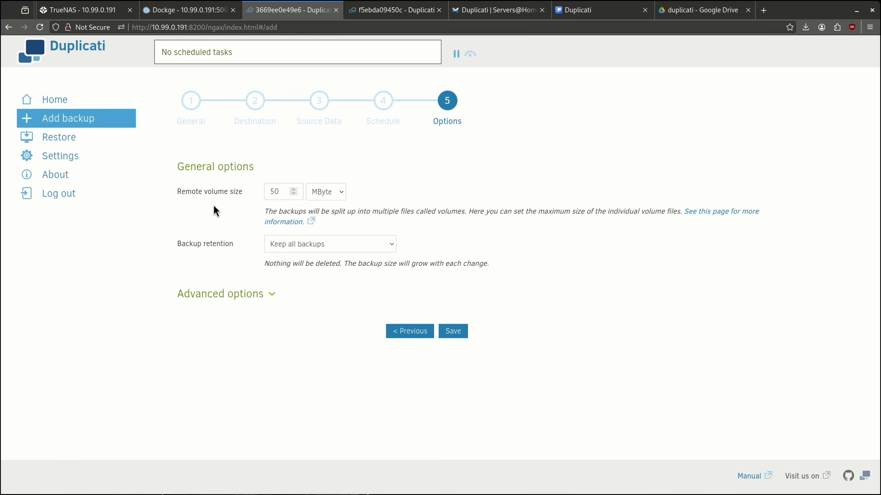
double_click(285, 191)
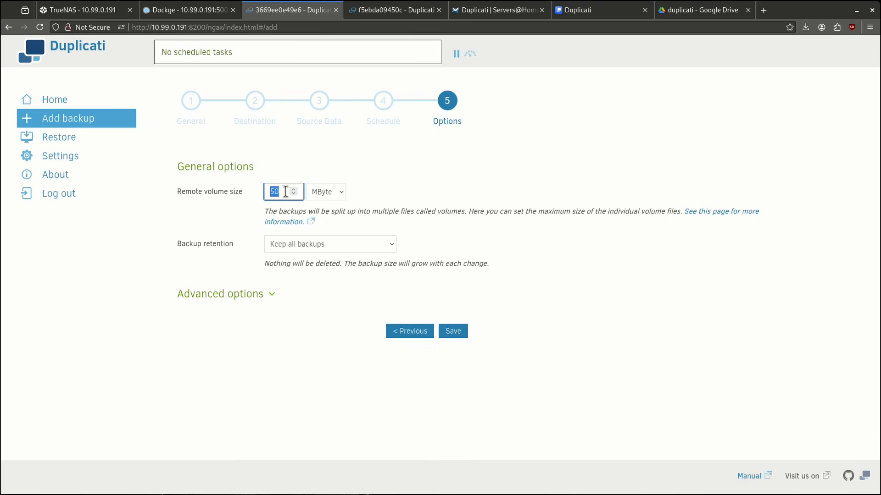
text(250)
click(337, 193)
click(335, 268)
Set retention to delete backups older than 7 Days and save the backup.
click(289, 246)
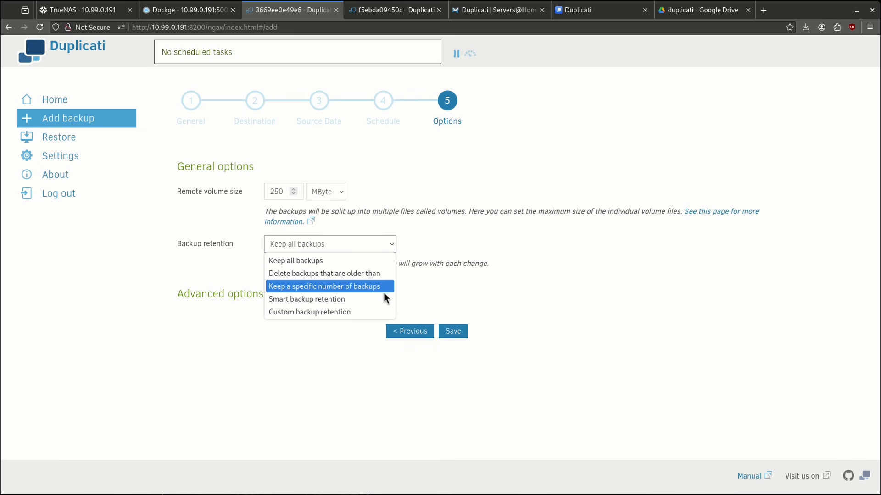
click(365, 315)
click(373, 248)
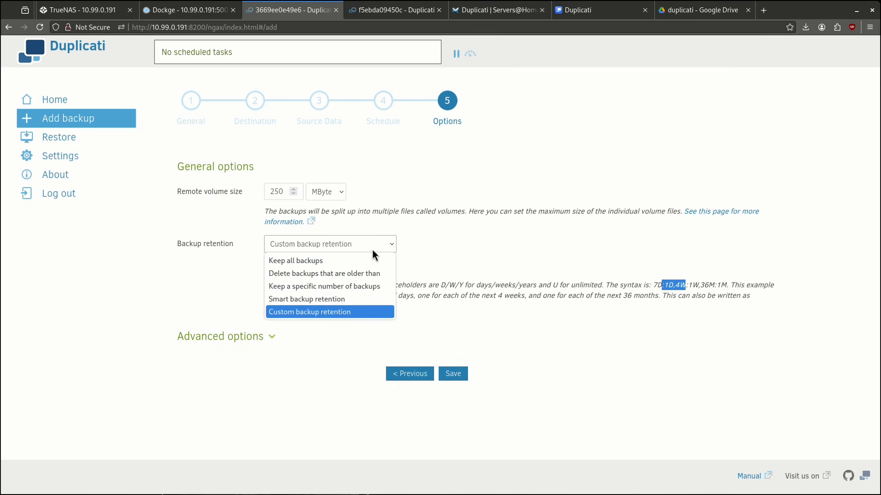
click(348, 271)
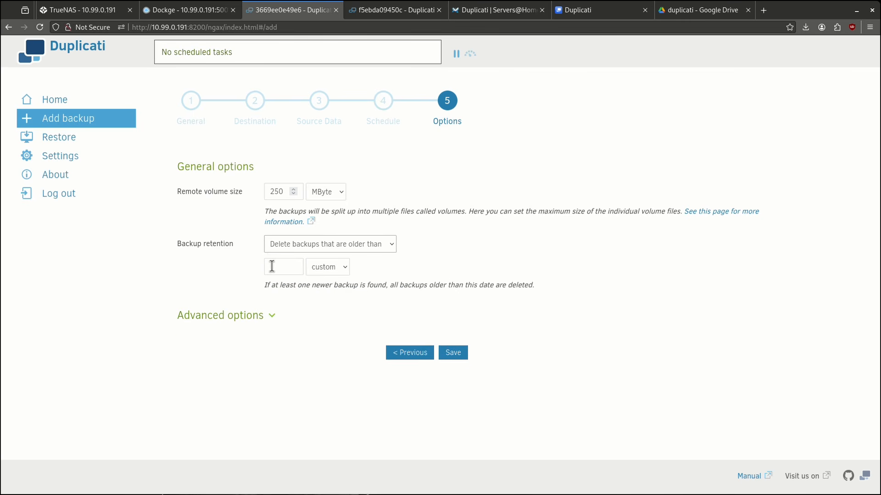
click(271, 265)
text(7)
click(327, 267)
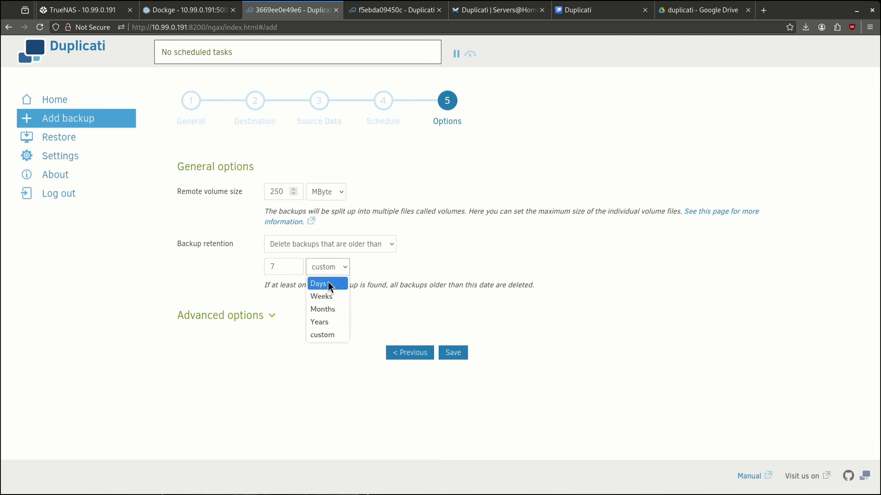
click(324, 281)
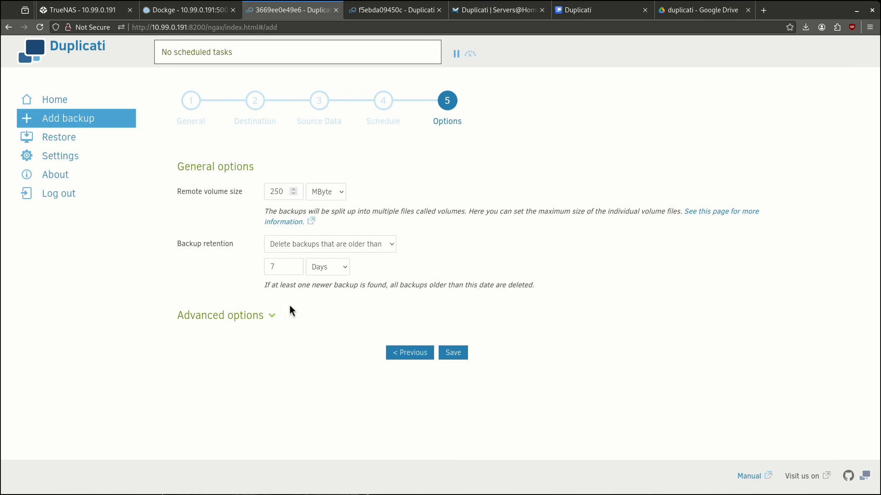
click(453, 353)
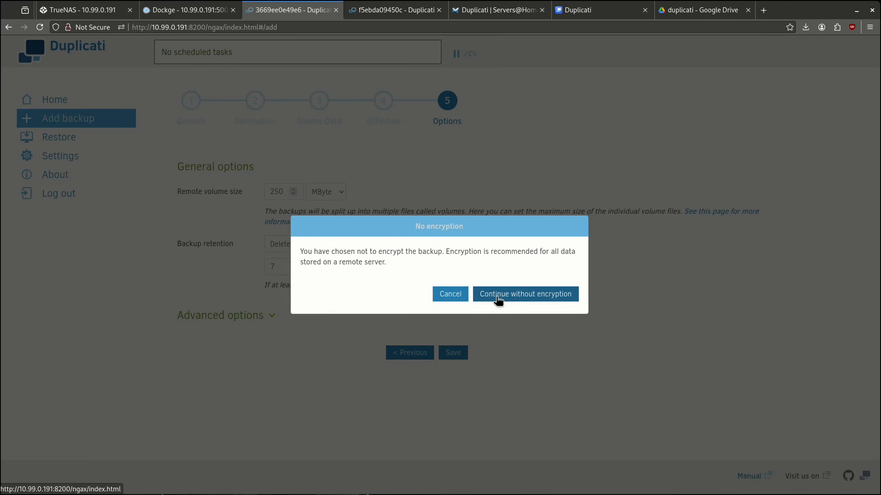
Continue without encryption, run the test backup, and view its files on Google Drive.
click(498, 298)
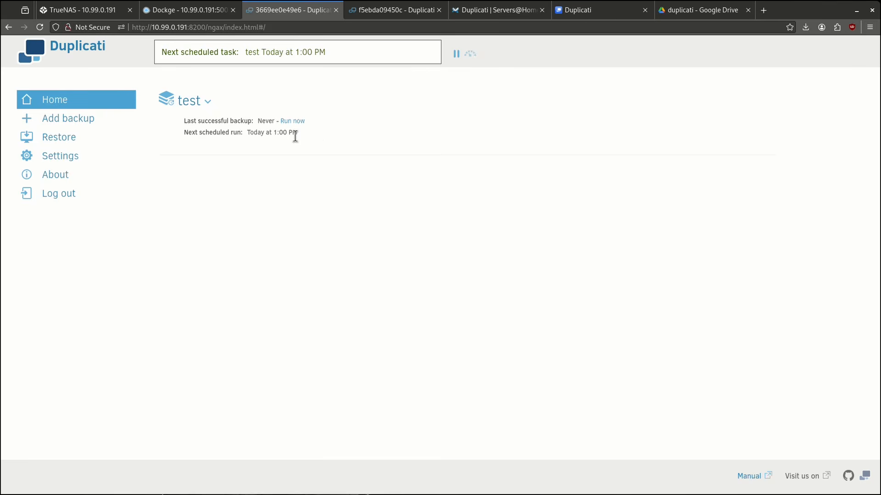
click(293, 121)
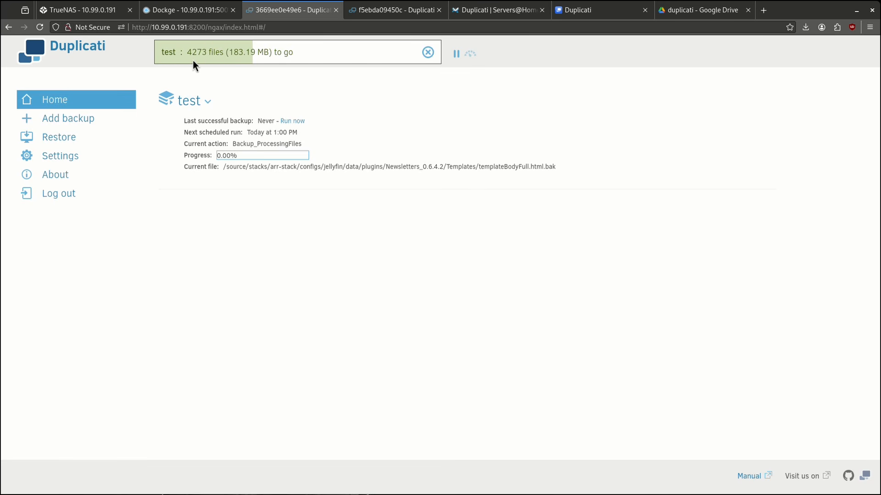
key(ctrl+w)
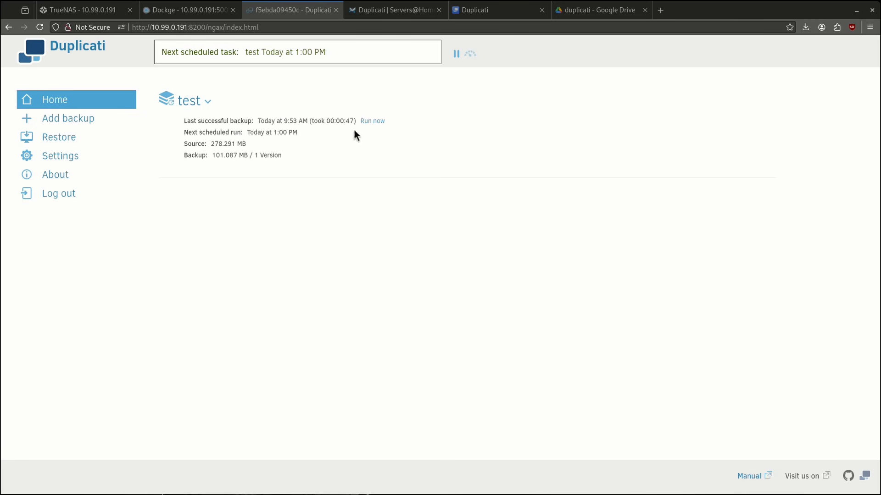
click(574, 13)
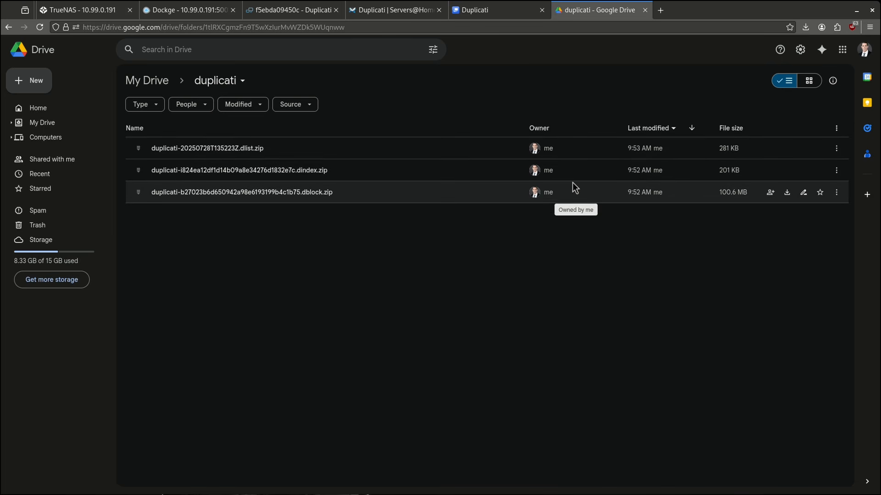
After checking the dlist, dindex and dblock files, go back to Duplicati's Home page.
click(291, 12)
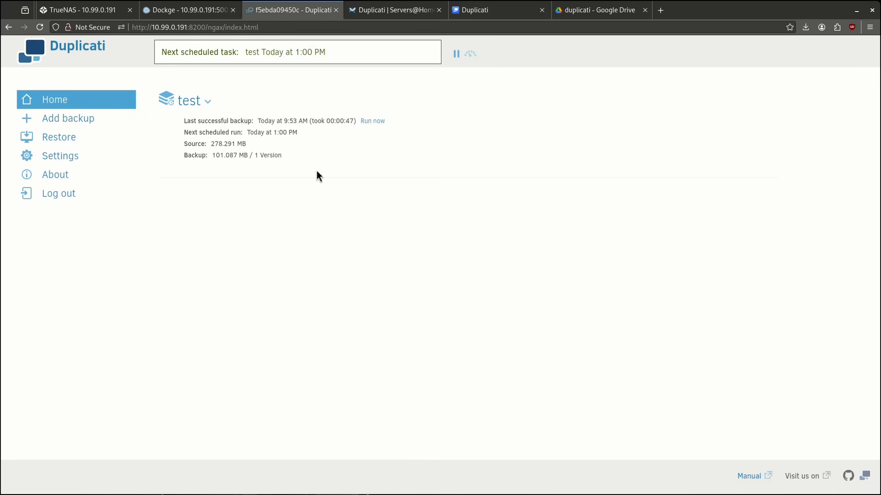
click(64, 105)
click(195, 100)
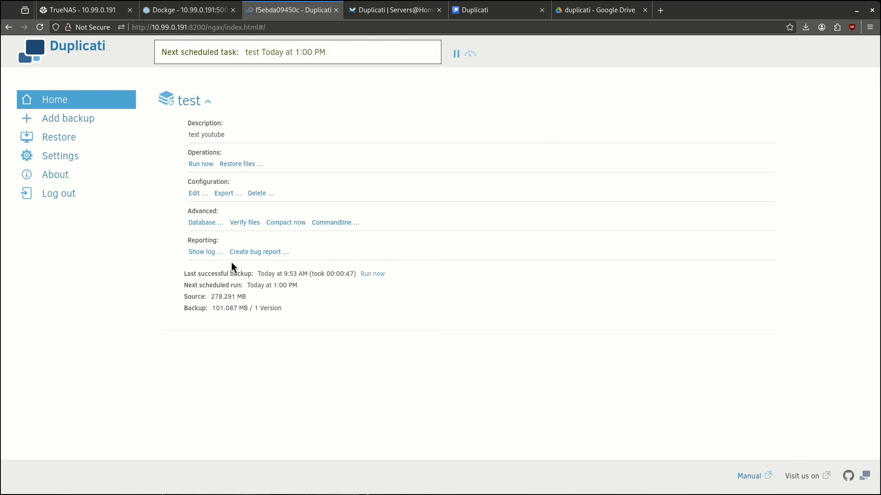
click(205, 252)
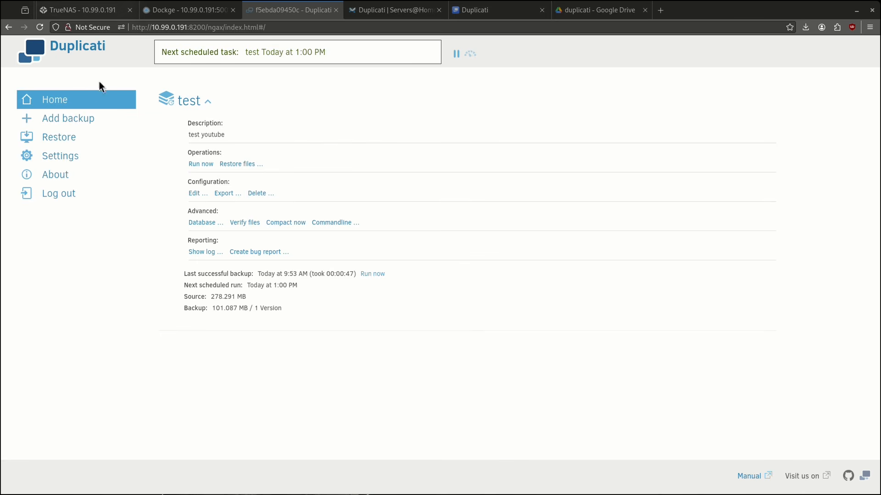
click(209, 102)
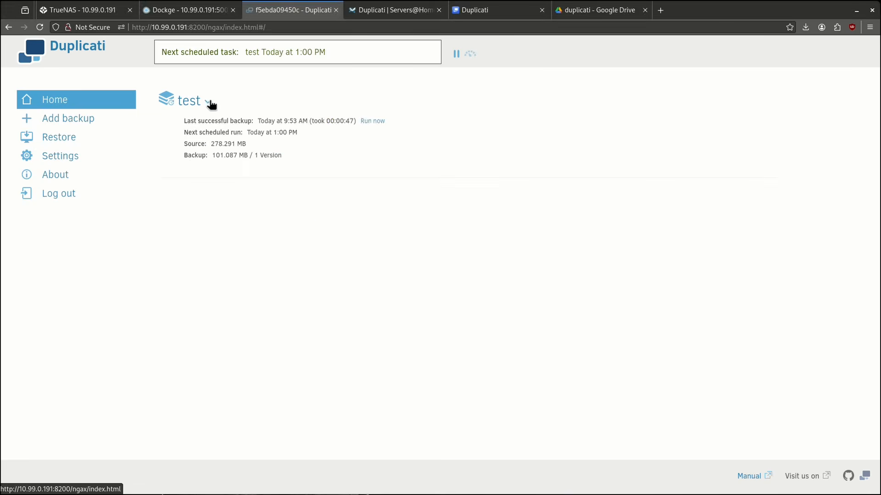
click(209, 102)
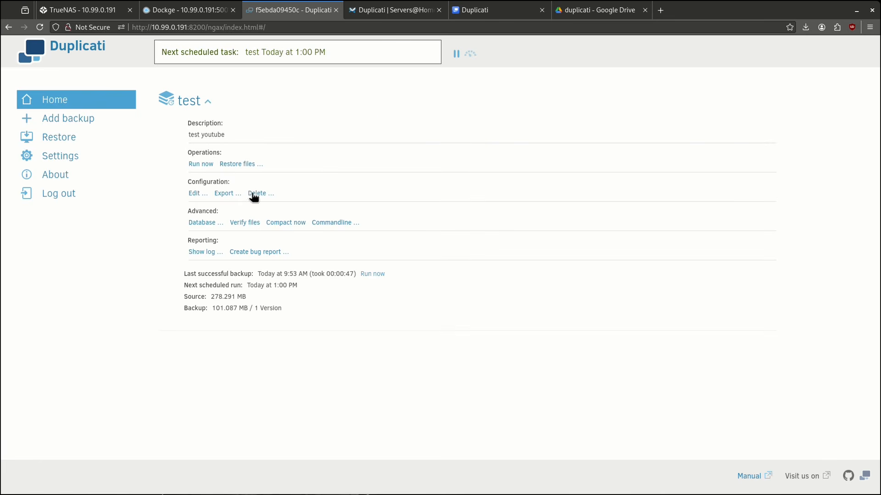
click(65, 139)
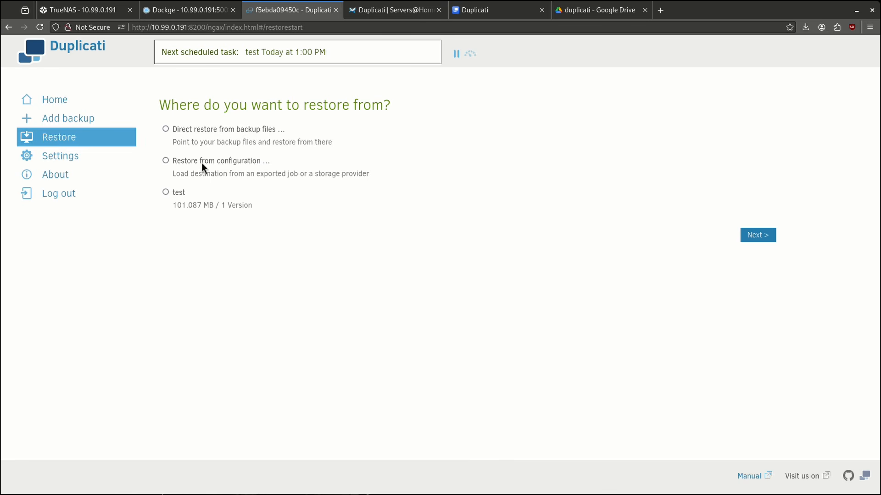
click(166, 192)
click(59, 101)
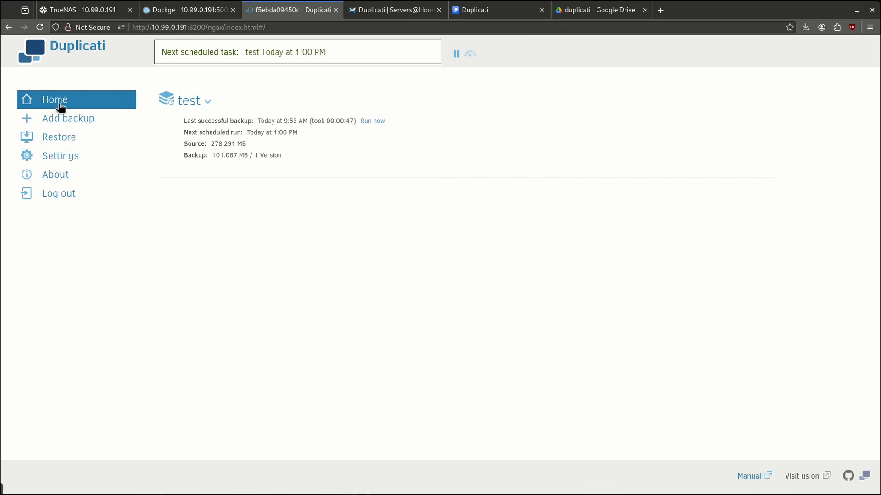
click(207, 106)
Restore files from the test backup, selecting everything under /source/stacks/, and continue.
click(236, 165)
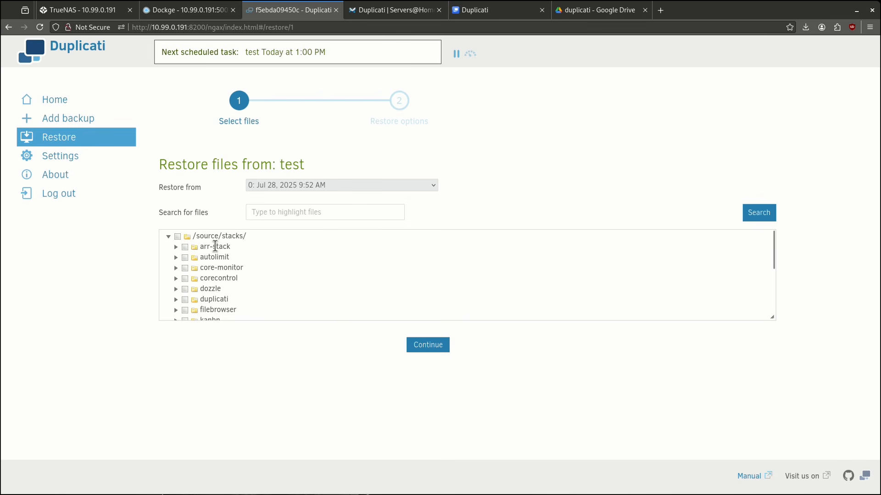
drag(772, 252, 305, 315)
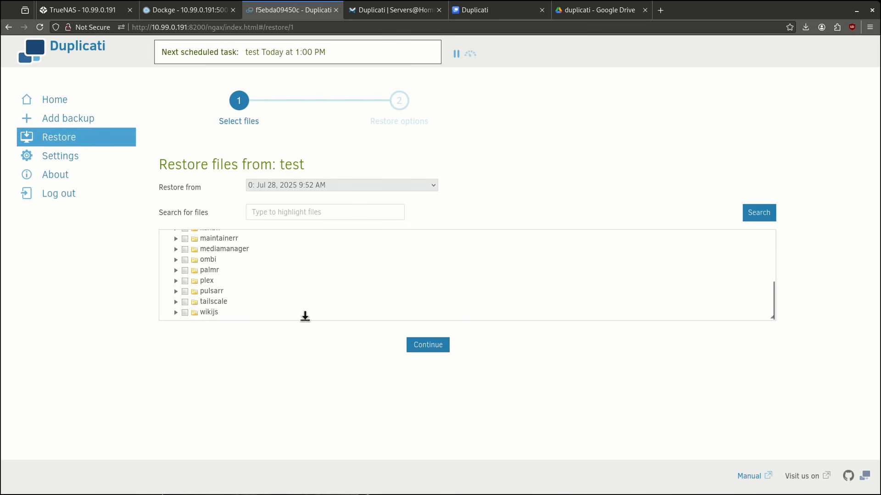
scroll(254, 280, up, 5)
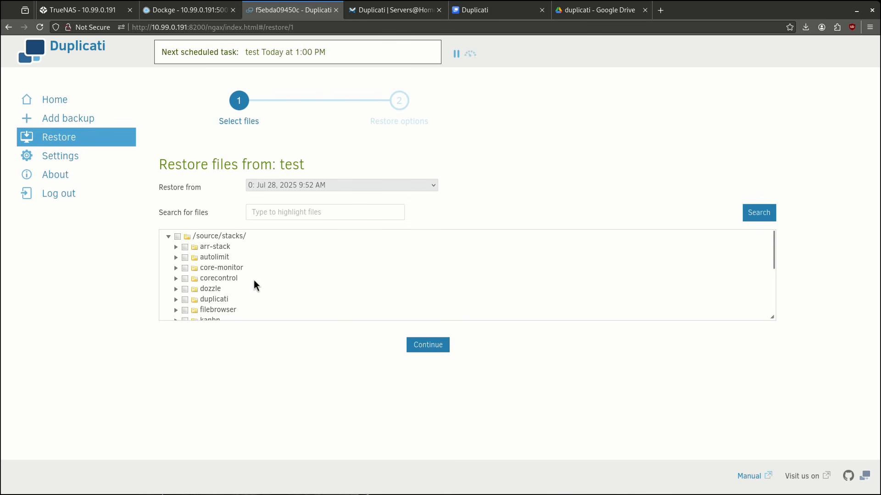
click(178, 237)
click(420, 345)
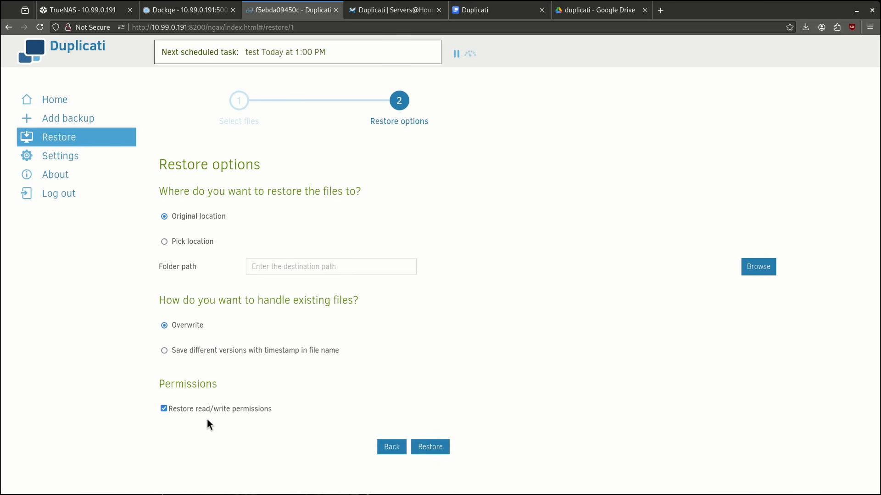
Run the restore to the original location, overwriting existing files.
click(421, 449)
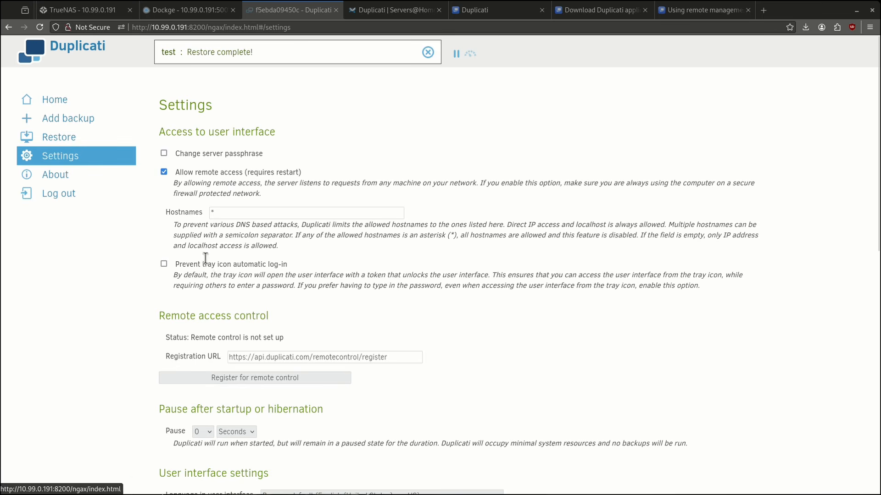
Register this machine for remote control and follow the claim-machine link.
drag(160, 316, 269, 319)
click(275, 352)
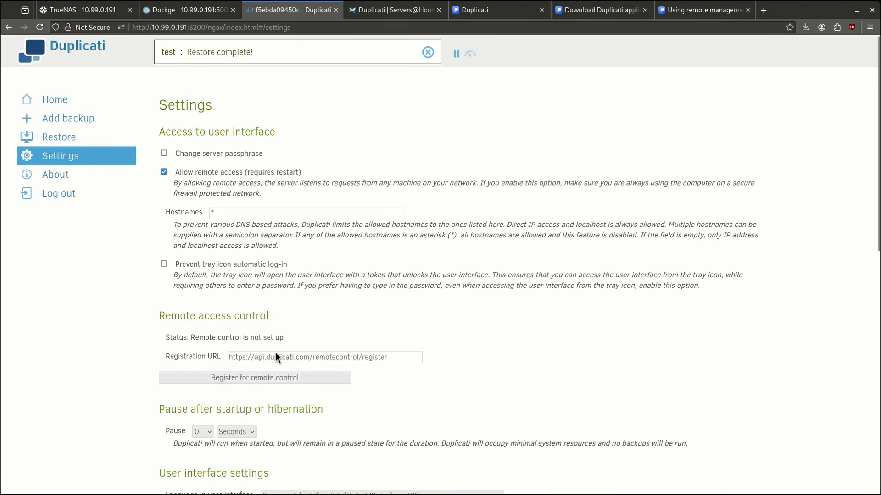
click(267, 381)
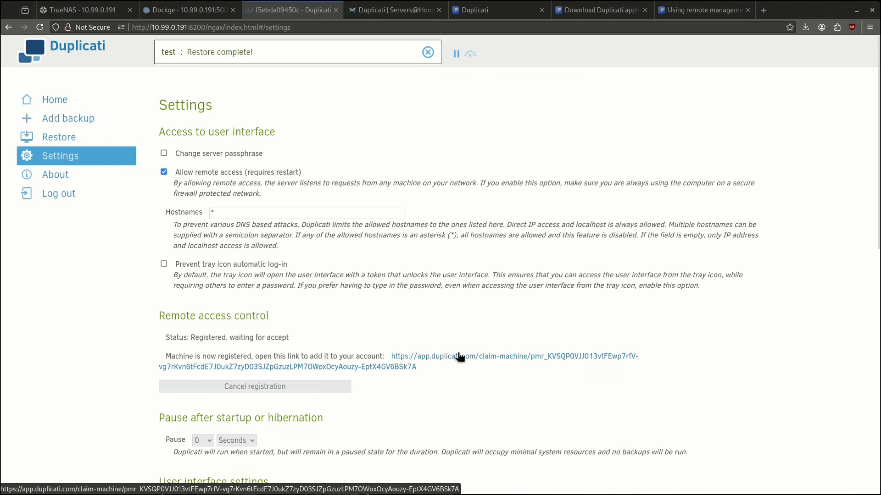
click(423, 359)
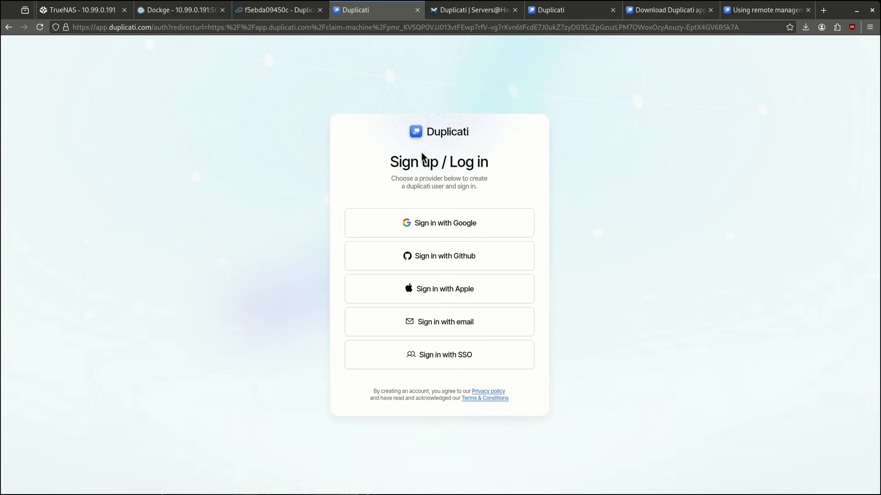
Log in to Duplicati Console with Google and register the machine to the organization.
click(425, 230)
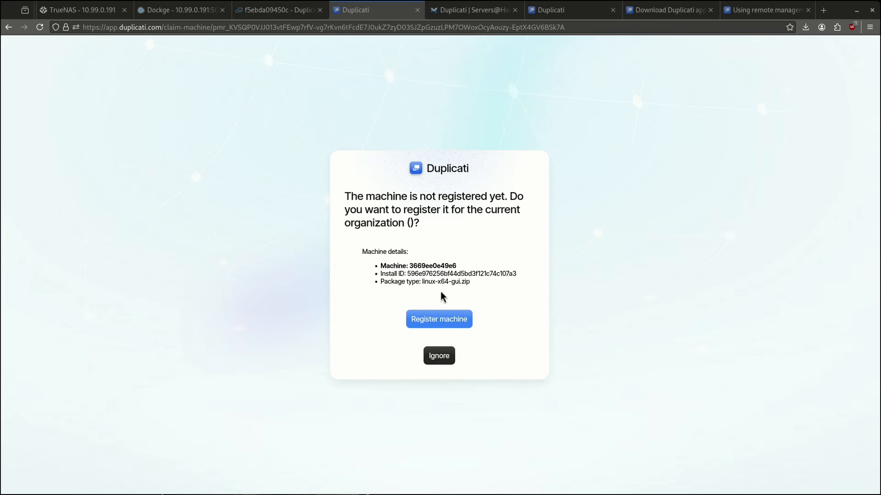
click(453, 320)
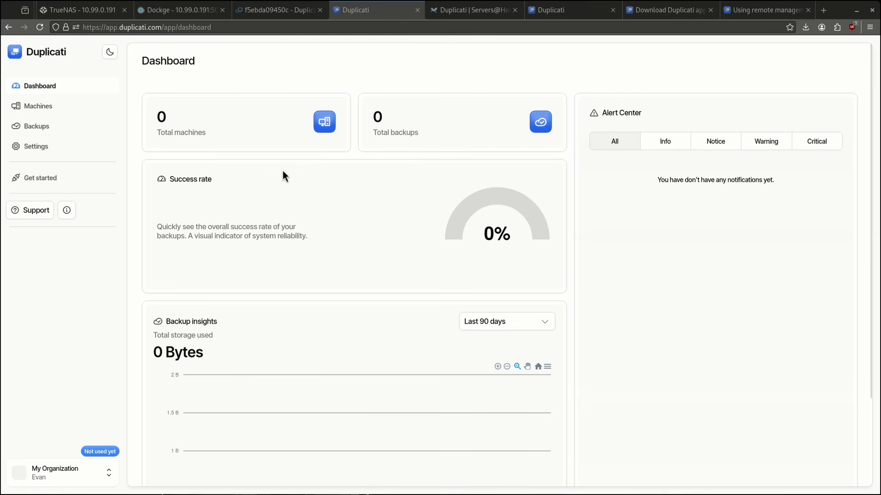
click(16, 106)
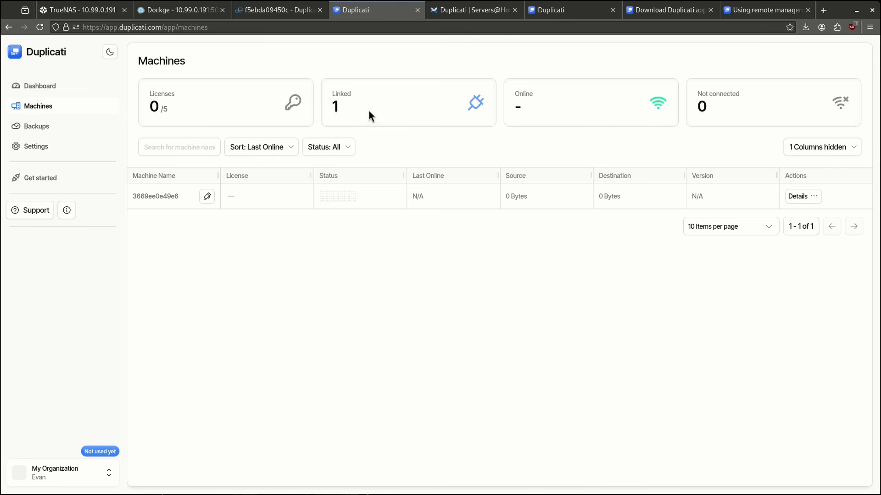
Rename the linked machine to TrueNAS and return to the dashboard.
click(207, 196)
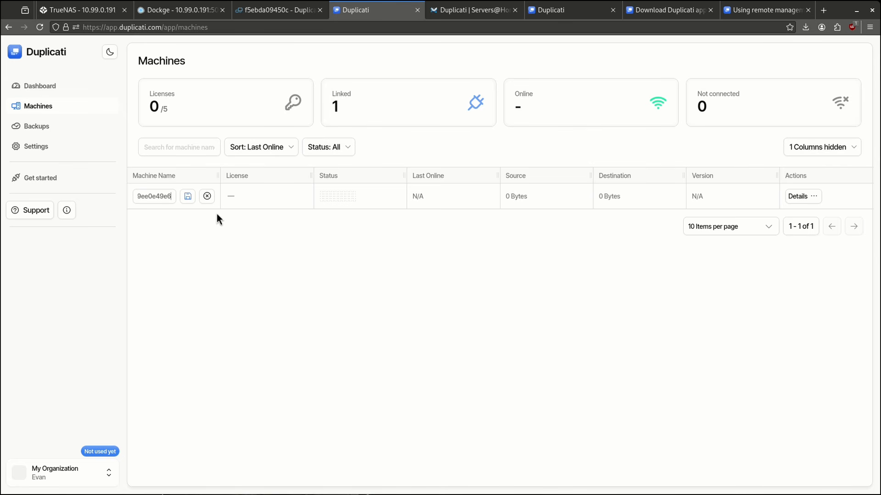
key(ctrl+a)
text(TrueNAS)
click(191, 196)
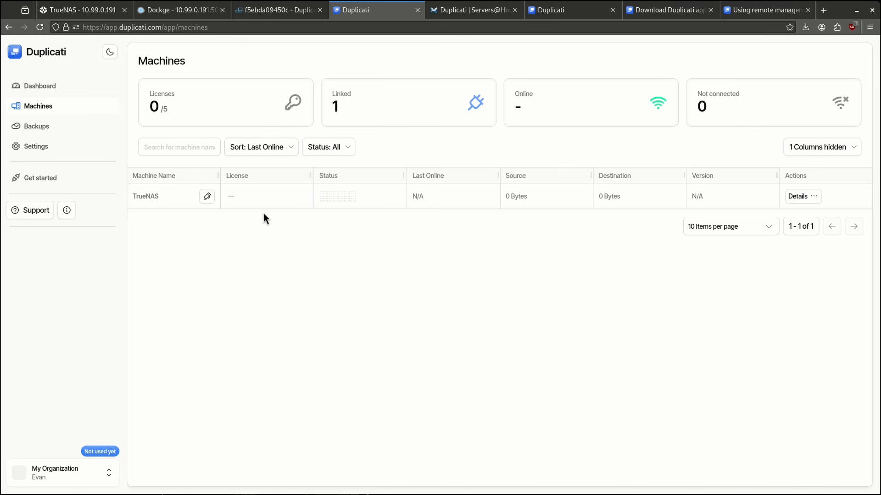
click(59, 88)
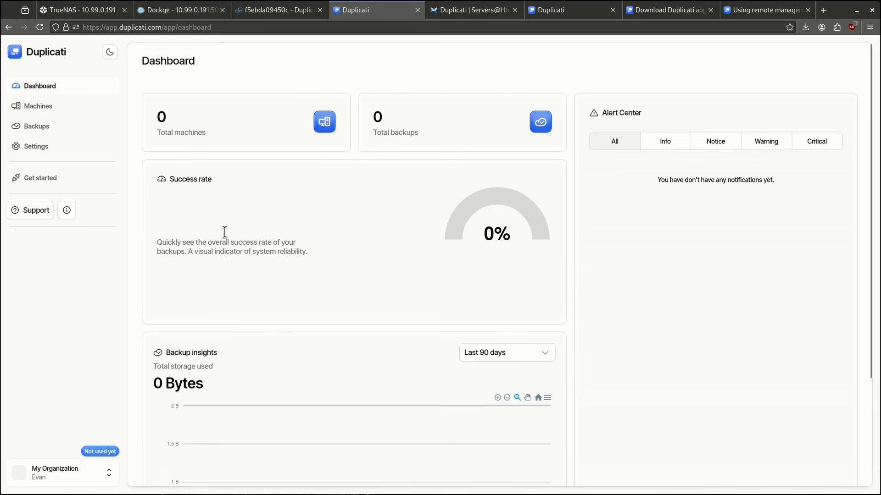
scroll(227, 236, down, 3)
scroll(238, 244, up, 3)
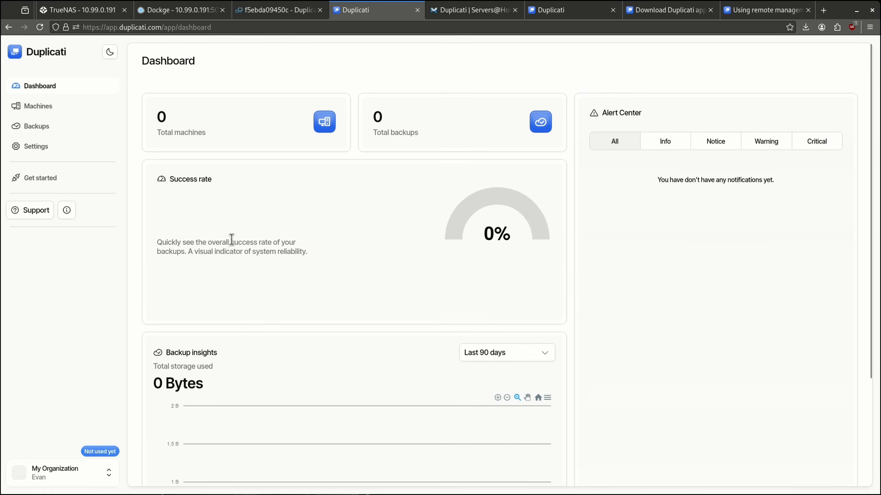
Start Getting Started under Backups and open local Duplicati's default options as text.
click(48, 129)
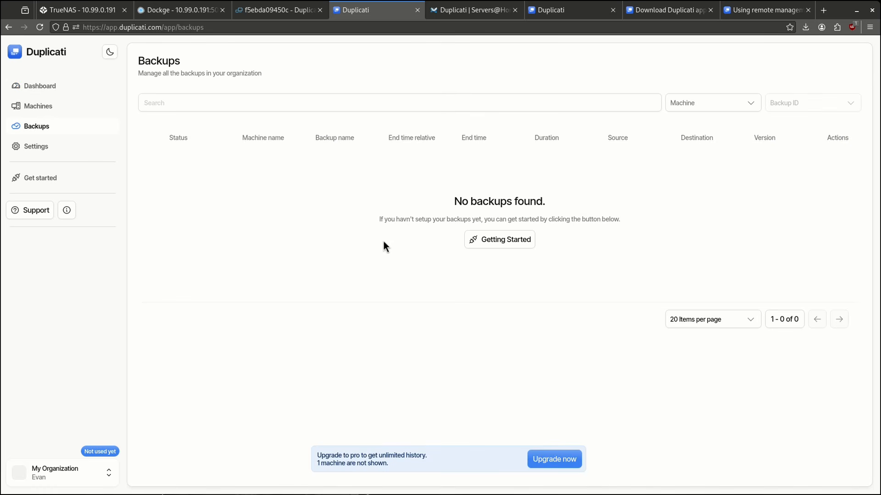
click(480, 240)
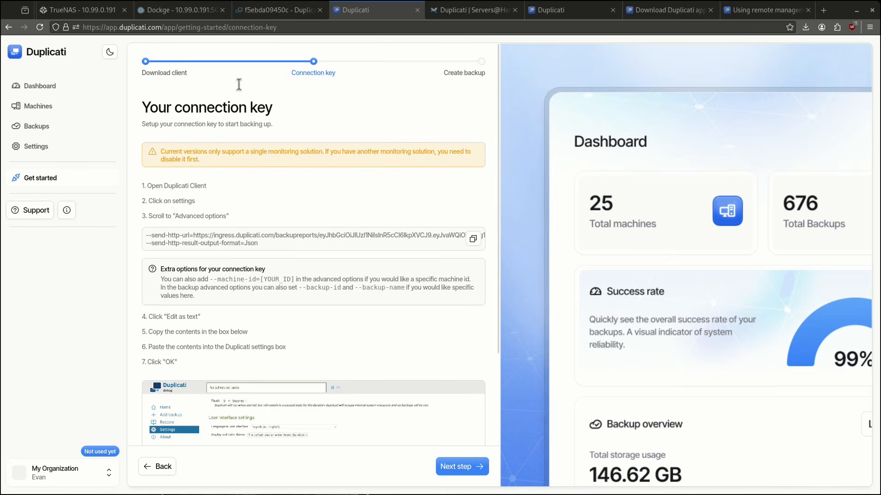
click(277, 10)
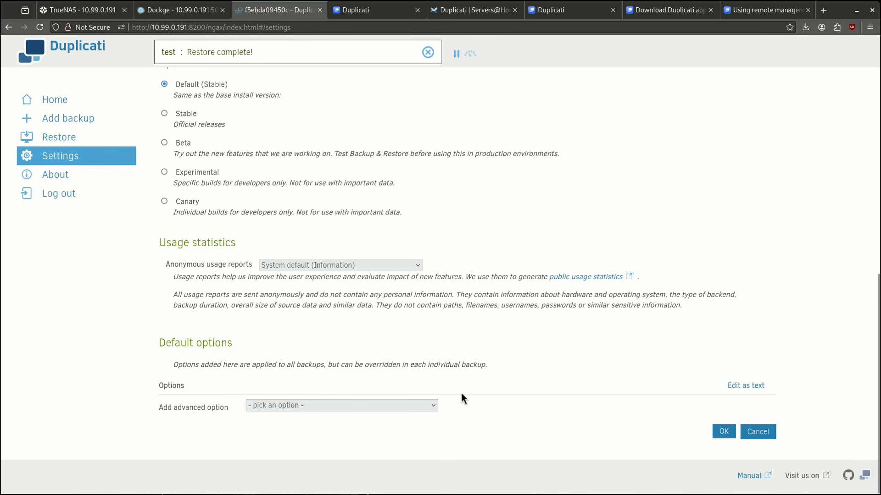
click(734, 387)
click(325, 428)
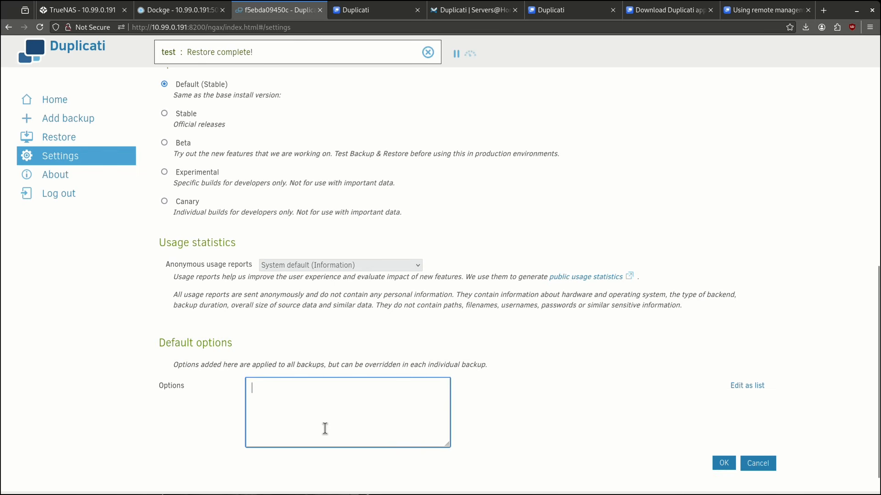
Paste the connection key into the default options, save, and advance the console setup guide.
click(362, 16)
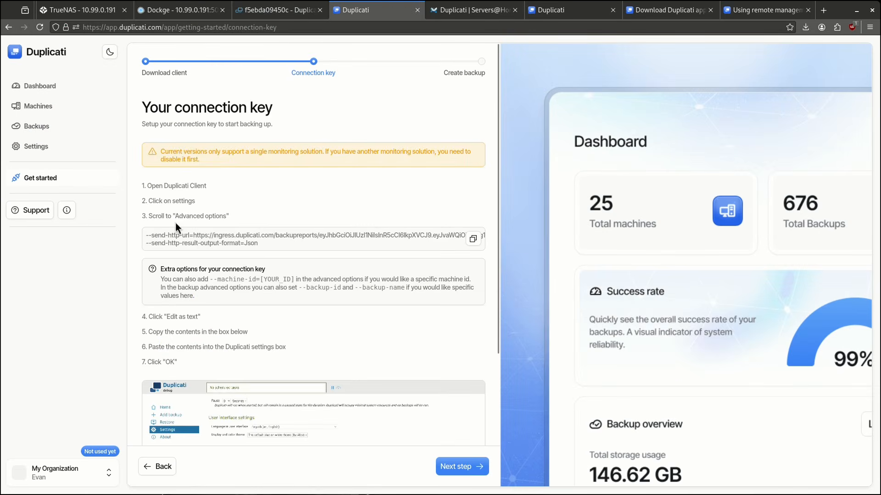
key(ctrl+shift+Tab)
key(ctrl+v)
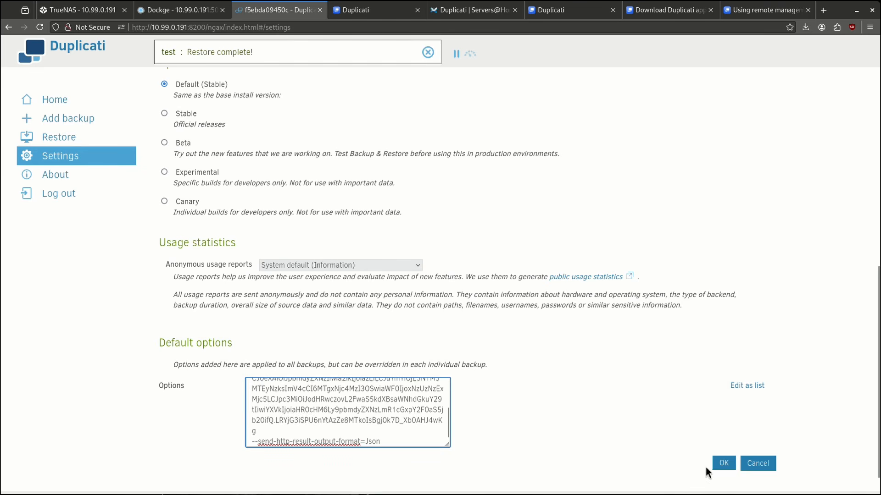
click(722, 463)
click(362, 10)
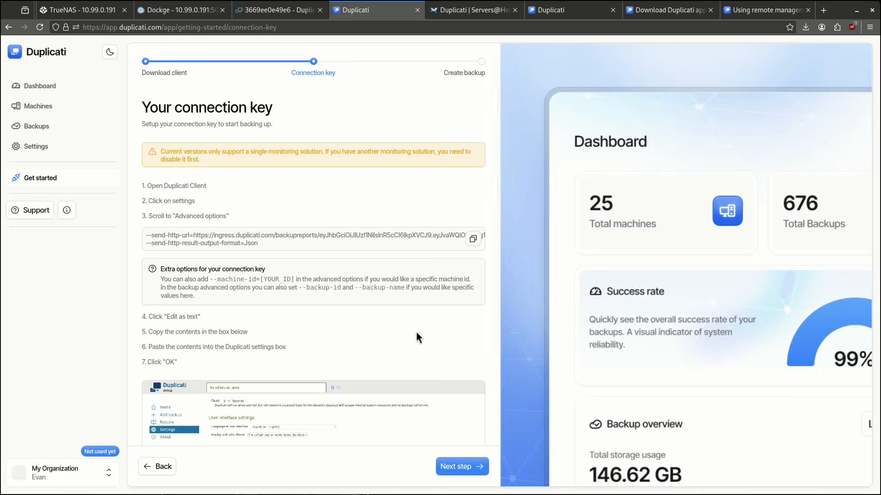
click(449, 467)
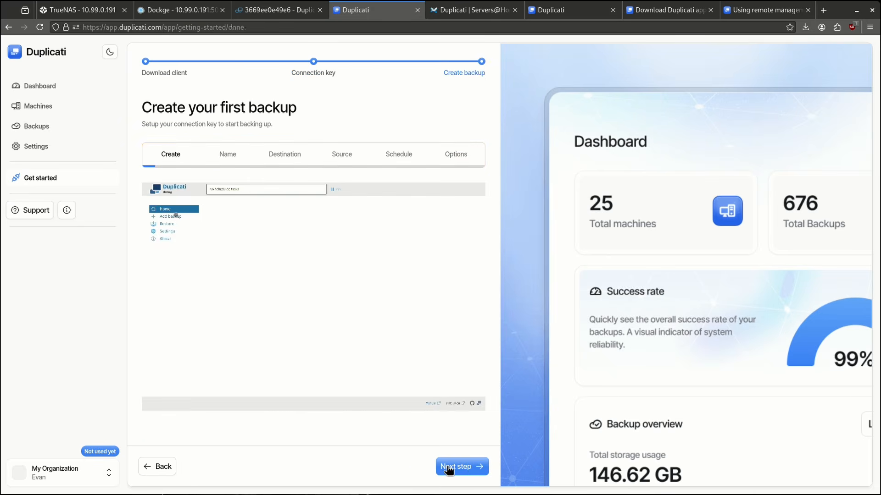
click(448, 467)
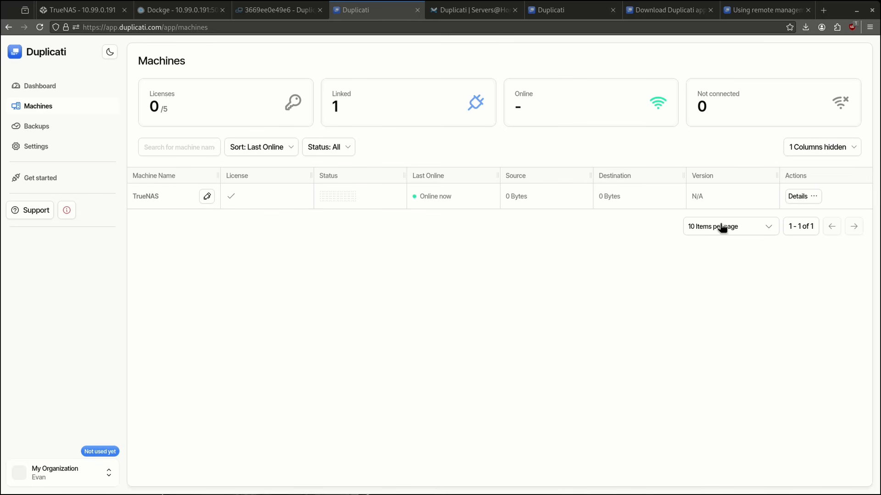
Check the TrueNAS Machine Overview, then start a remote session with TrueNAS from the Machines list.
click(806, 201)
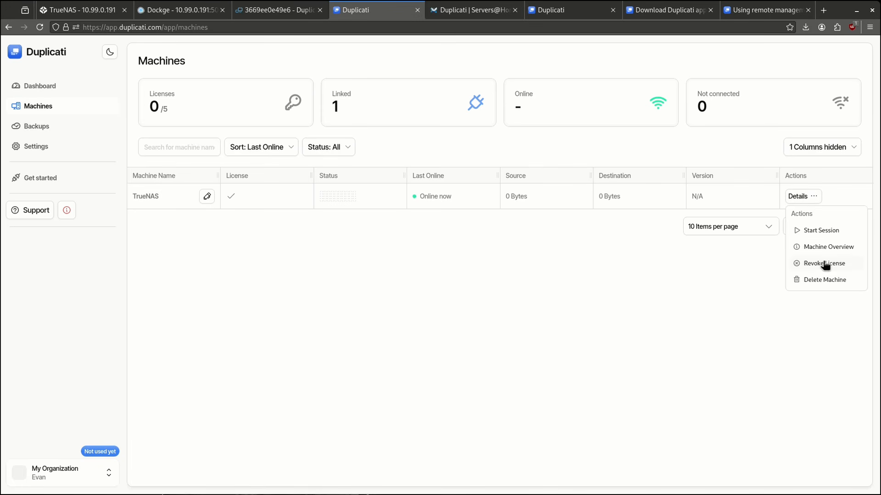
click(820, 247)
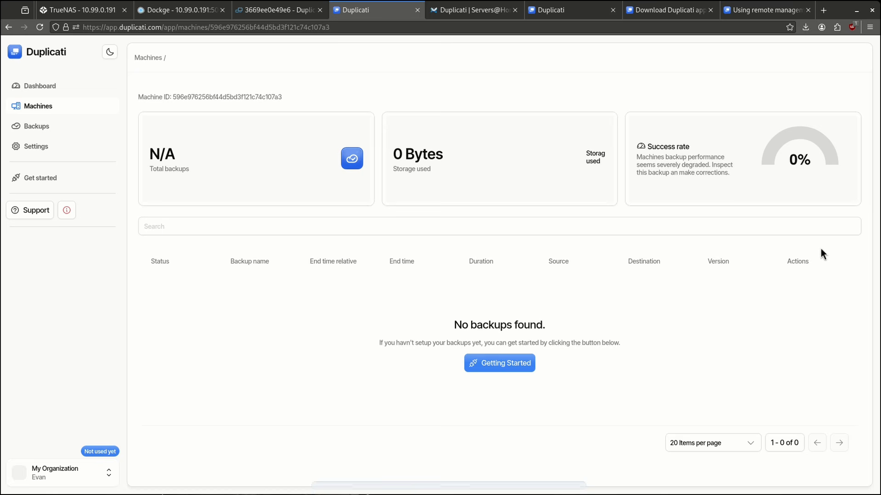
click(38, 107)
click(813, 198)
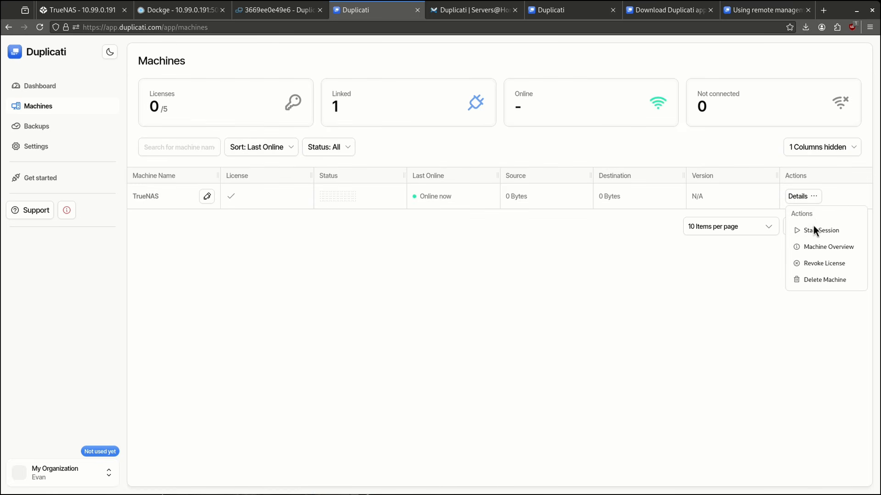
click(812, 227)
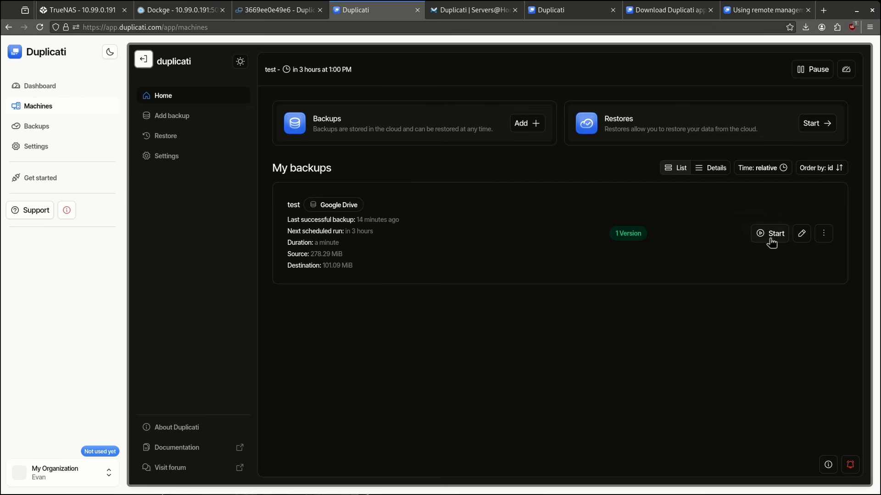
Review the test backup's extra operations menu, then close it.
click(823, 234)
scroll(789, 340, down, 3)
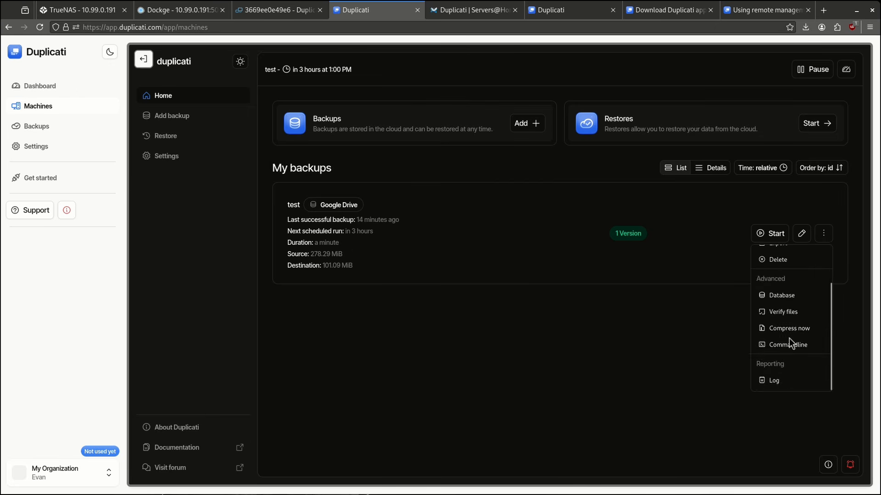
scroll(789, 340, up, 3)
click(159, 124)
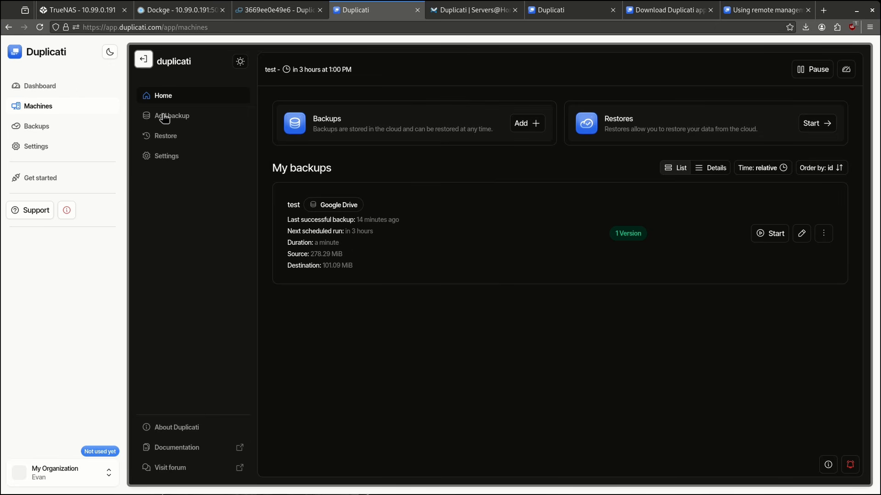
Browse the remote server's Add backup, Restore and Settings pages, then return to the local Duplicati interface.
click(172, 116)
click(178, 140)
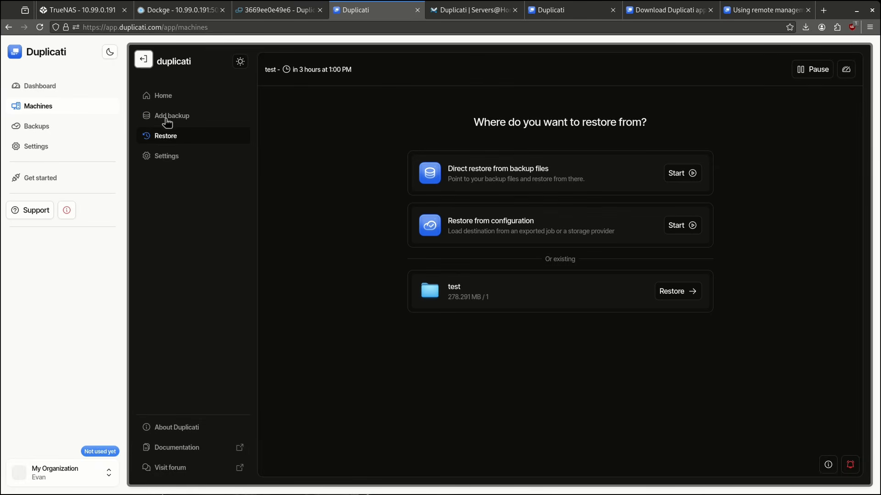
click(176, 163)
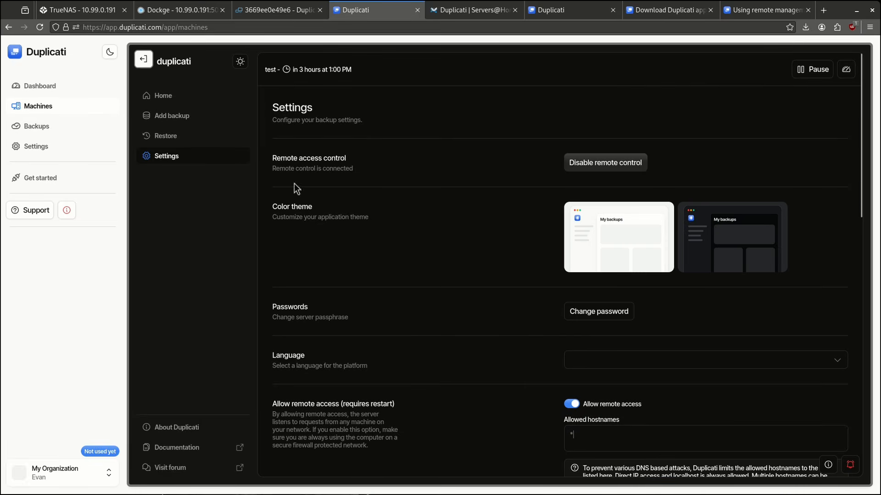
scroll(488, 216, down, 1)
scroll(486, 216, down, 8)
scroll(485, 214, up, 9)
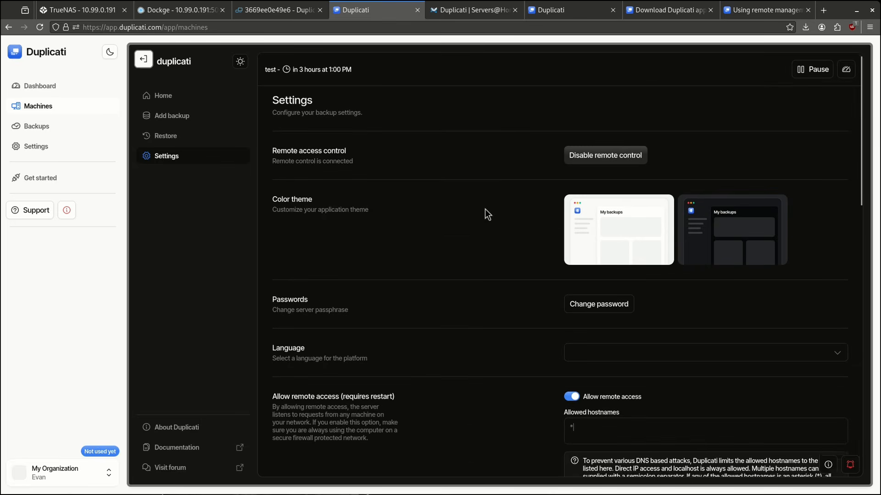
click(258, 12)
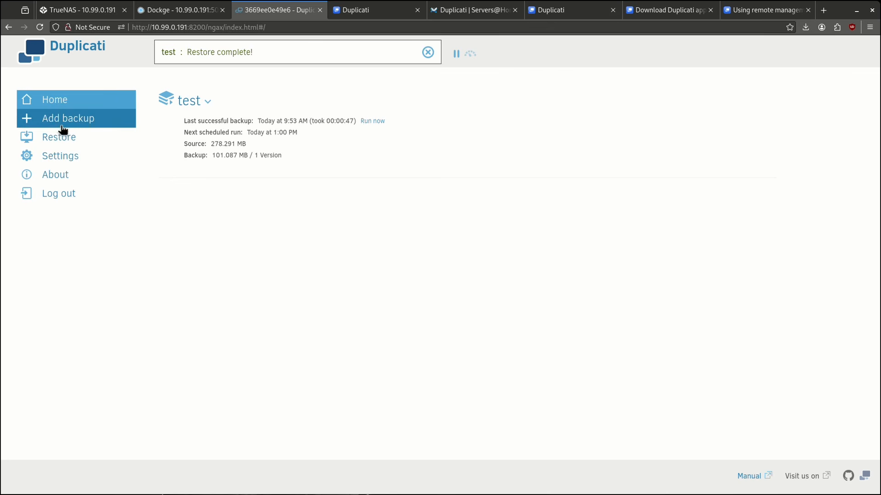
Return to the app.duplicati.com console and open Machines from the Dashboard sidebar.
click(350, 8)
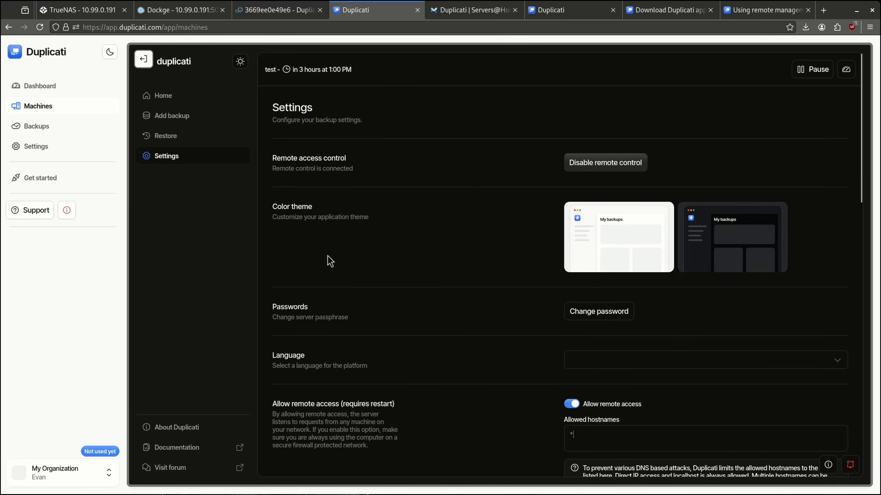
click(67, 88)
click(52, 106)
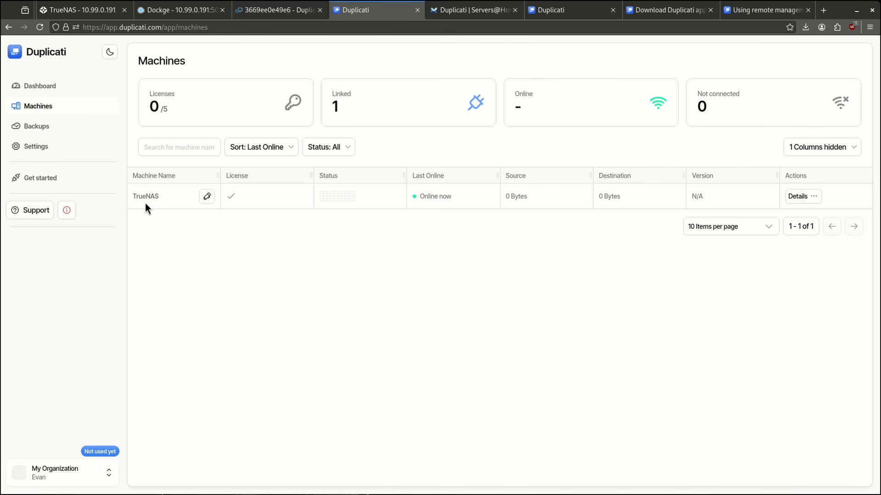
Start a new remote session with TrueNAS from its Details ⋯ menu on the Machines page.
click(797, 200)
click(808, 230)
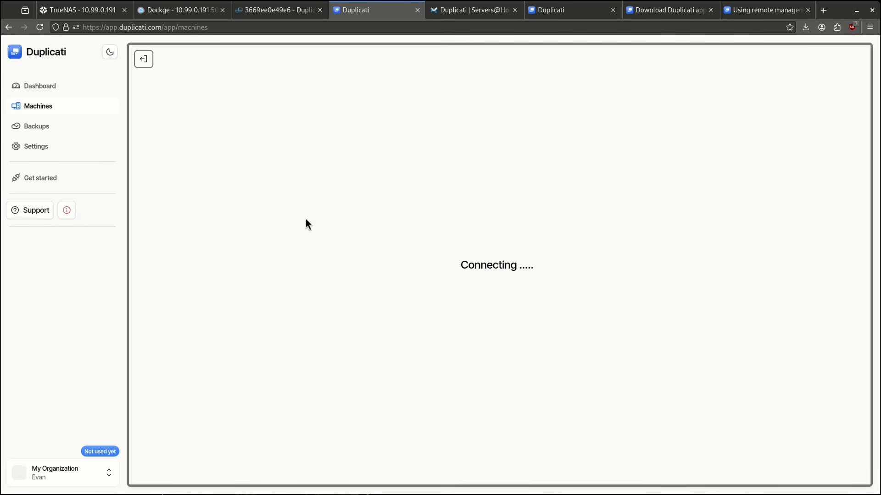